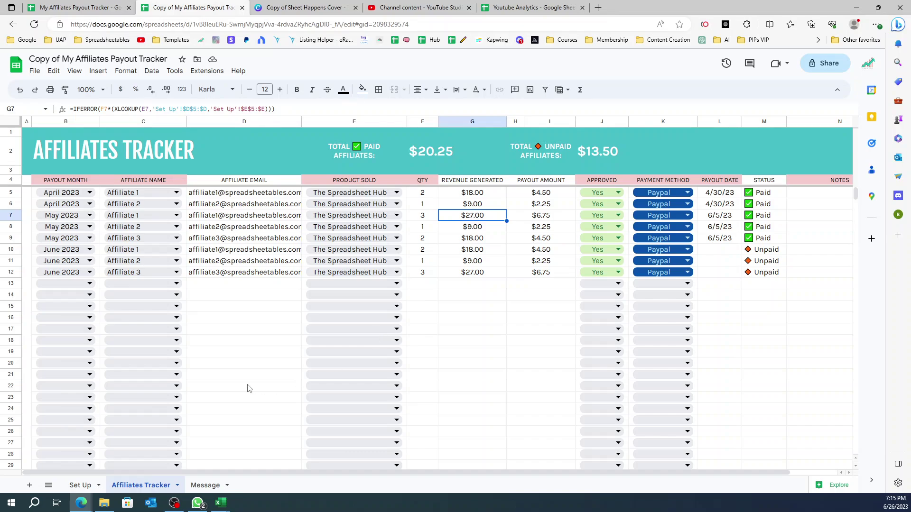
Examine the lookup formulas behind the Affiliate Email column and one Revenue Generated cell in the Affiliates Tracker sheet
left_click(249, 387)
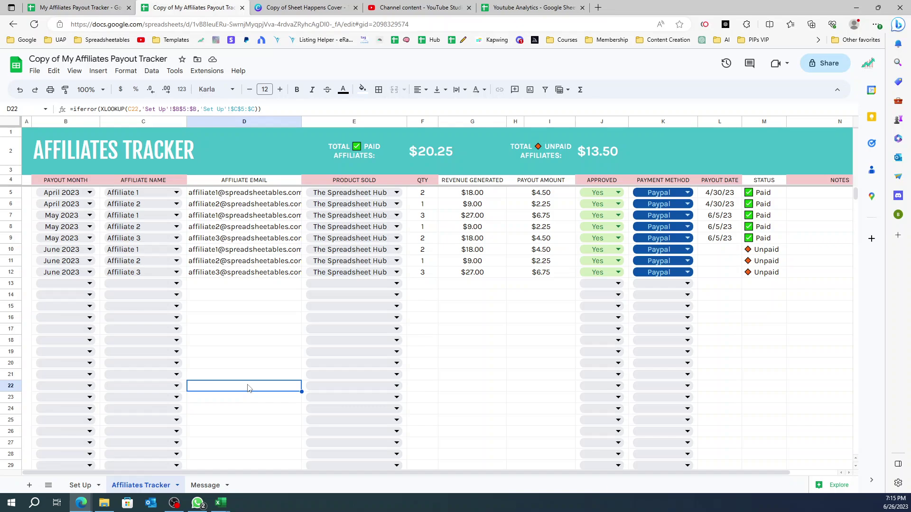
left_click(264, 251)
left_click(473, 238)
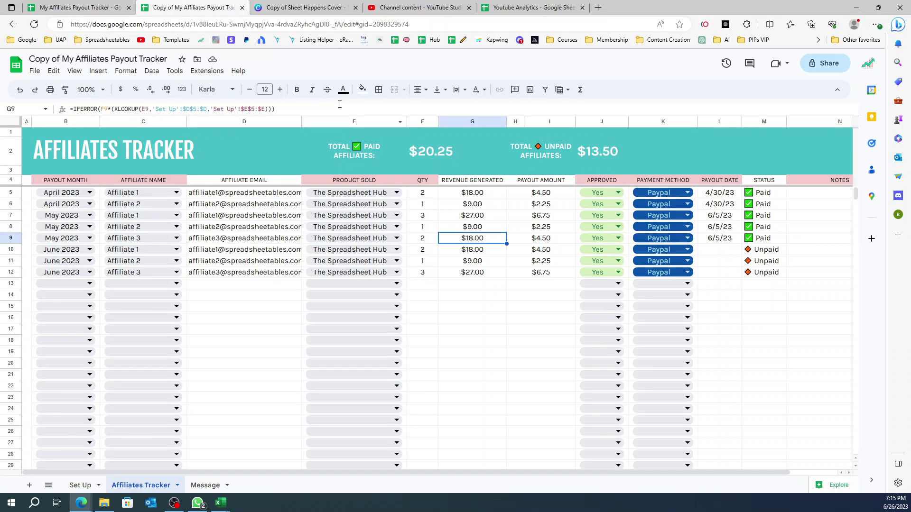
left_click(228, 209)
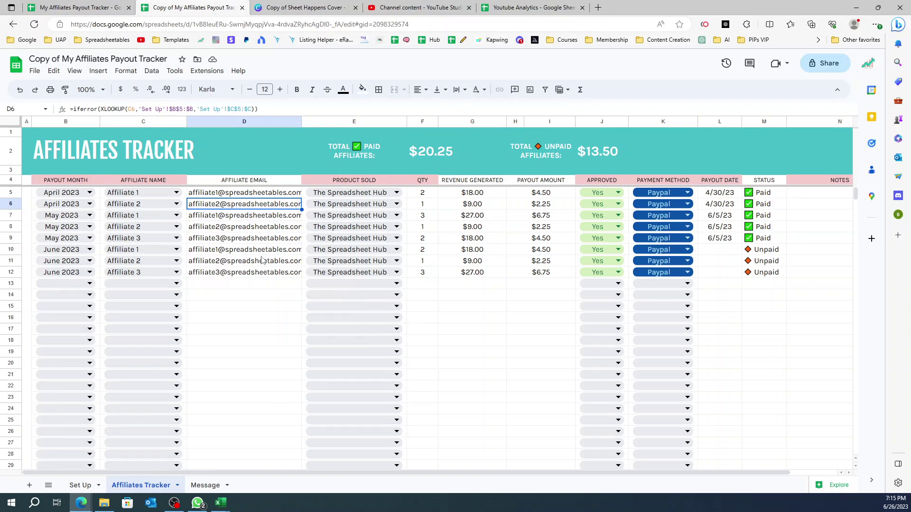
left_click(259, 307)
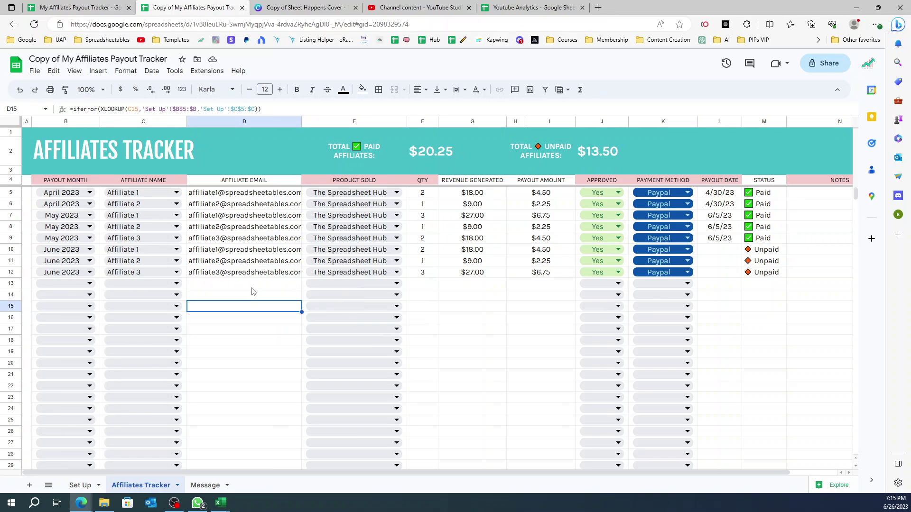
left_click(243, 239)
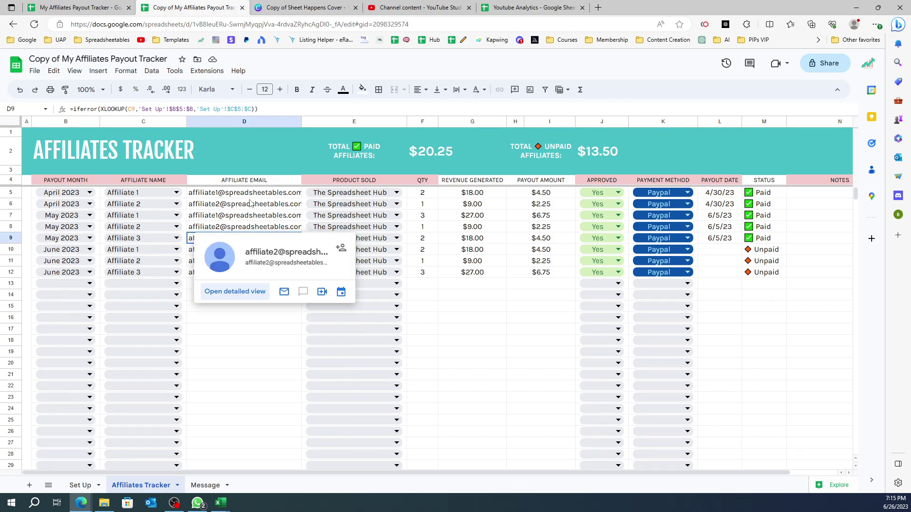
left_click(275, 171)
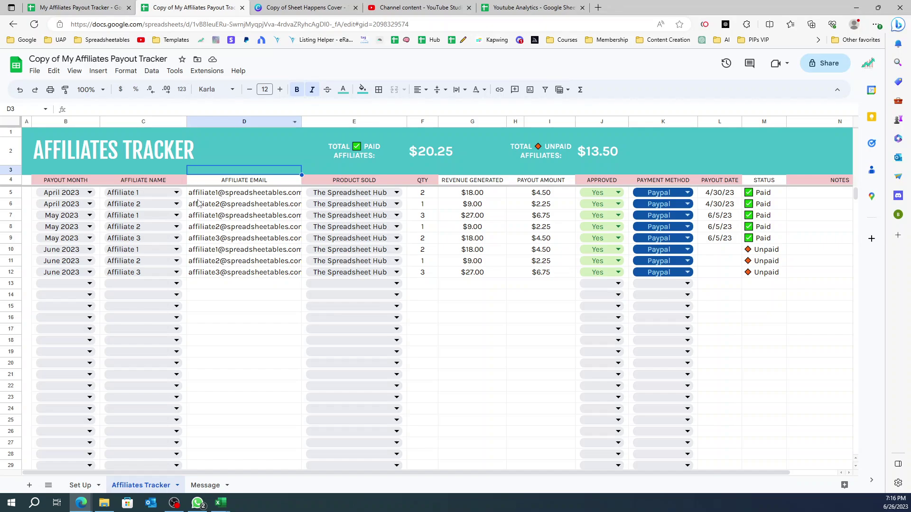
Review the formula-driven columns of the Affiliates Tracker: Affiliate Email, Revenue Generated, Payout Amount and Status
left_click(208, 182)
left_click_drag(231, 182, 245, 332)
left_click(250, 182)
left_click(456, 184)
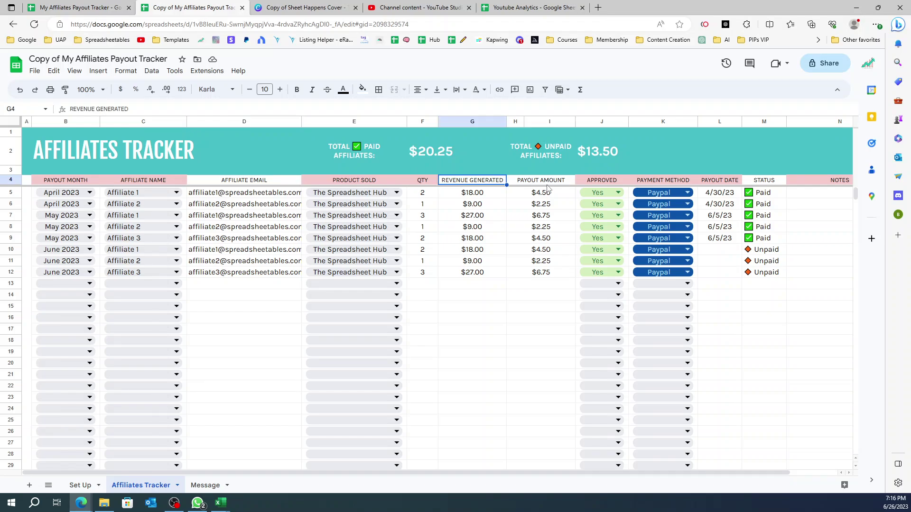
left_click(556, 183)
left_click(778, 182)
left_click(775, 205)
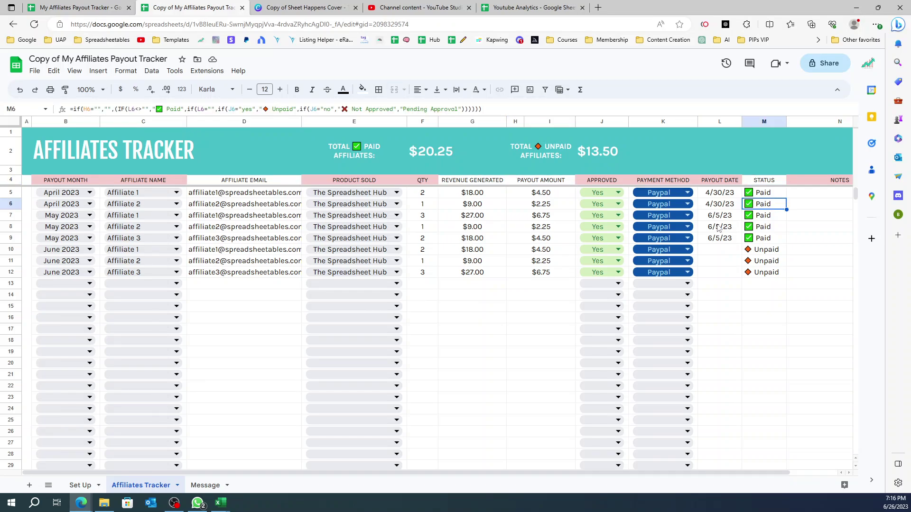
left_click(429, 217)
left_click(450, 226)
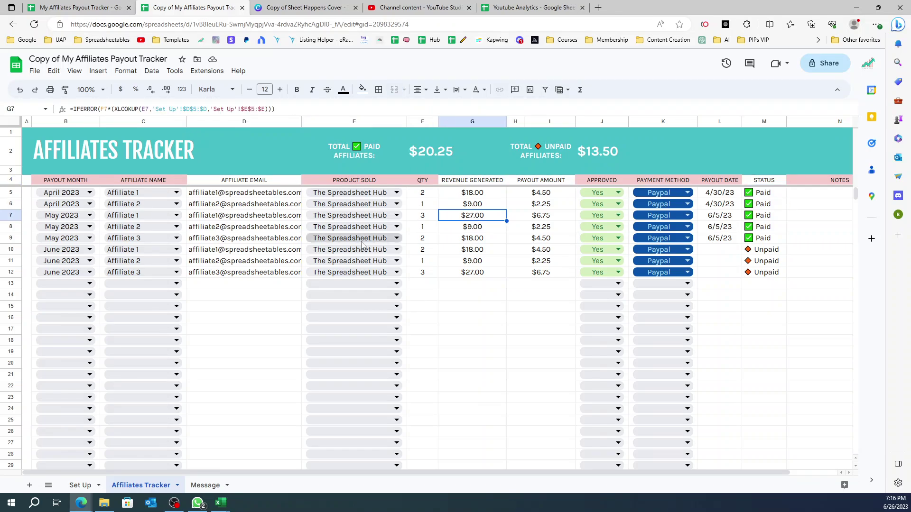
left_click(269, 250)
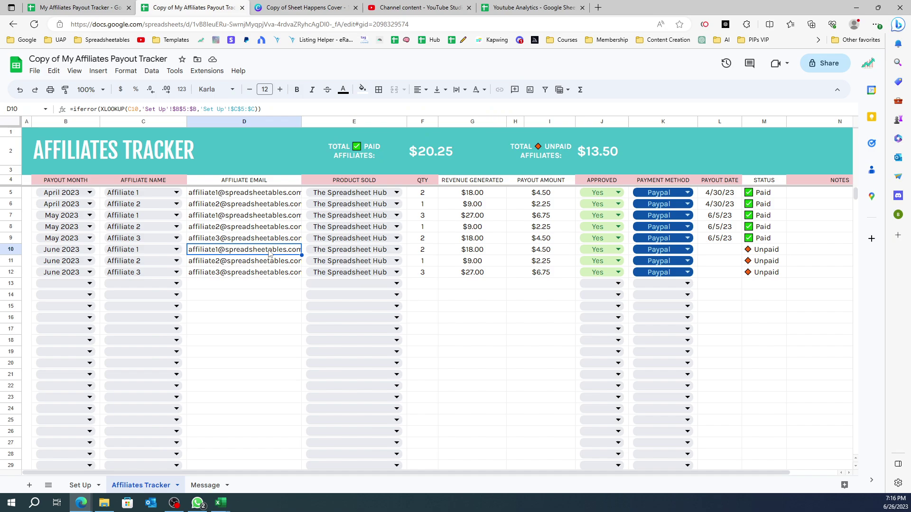
Add a new blank sheet after the Affiliates Tracker sheet and return to the Affiliates Tracker
left_click(29, 486)
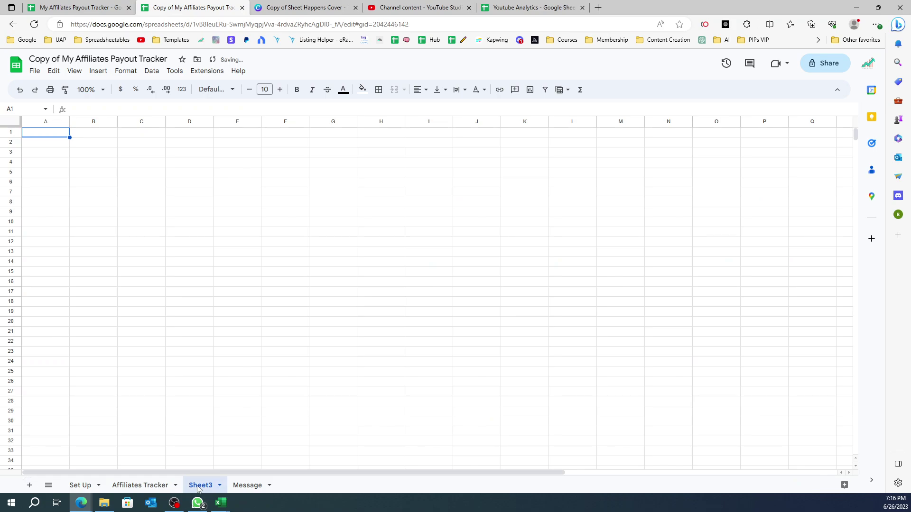
left_click(139, 486)
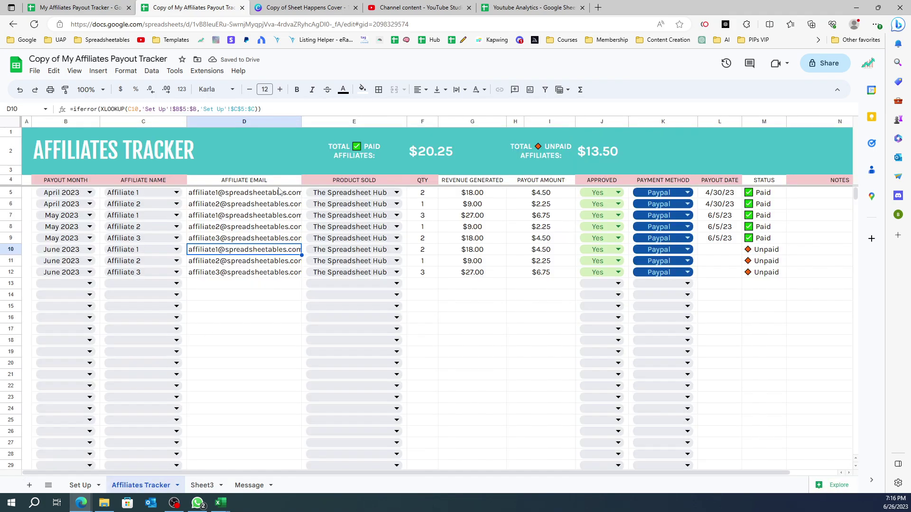
mouse_move(278, 197)
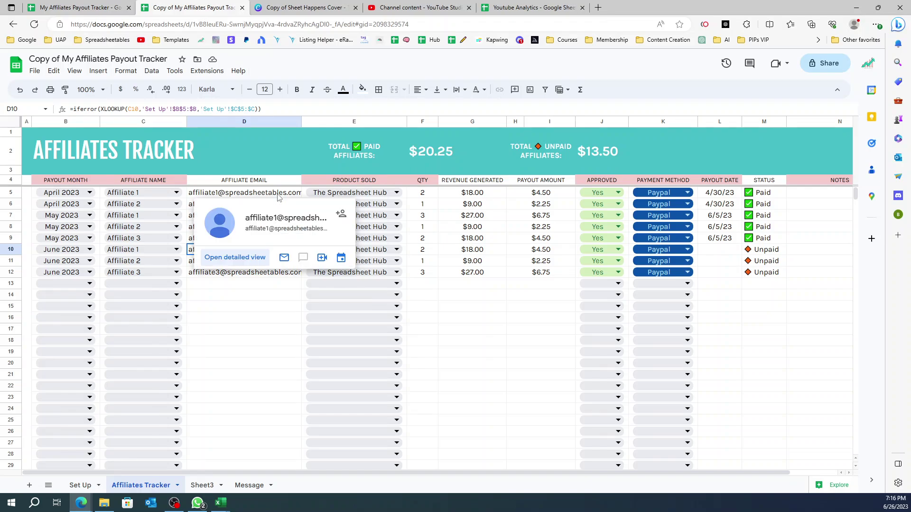
left_click_drag(278, 197, 244, 467)
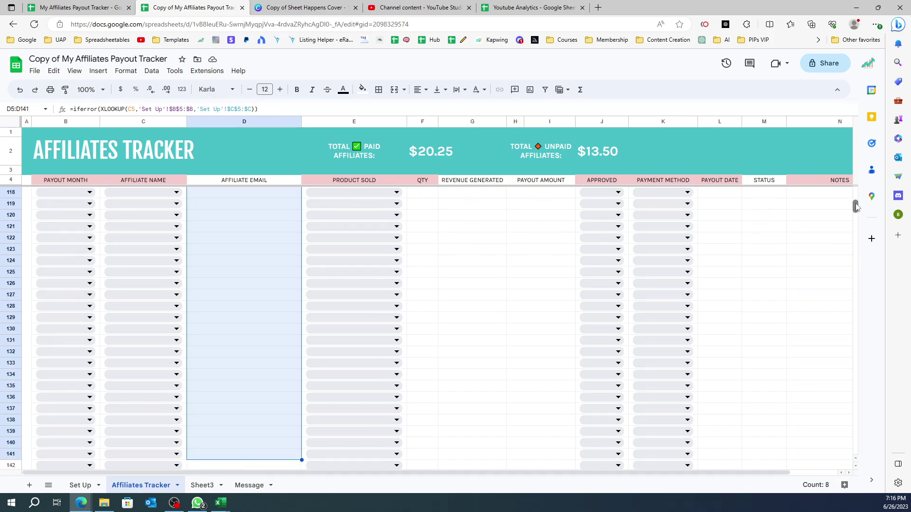
left_click_drag(855, 207, 855, 190)
Cut the whole Affiliate Email formula range D5:D2212 in the Affiliates Tracker sheet
left_click(258, 193)
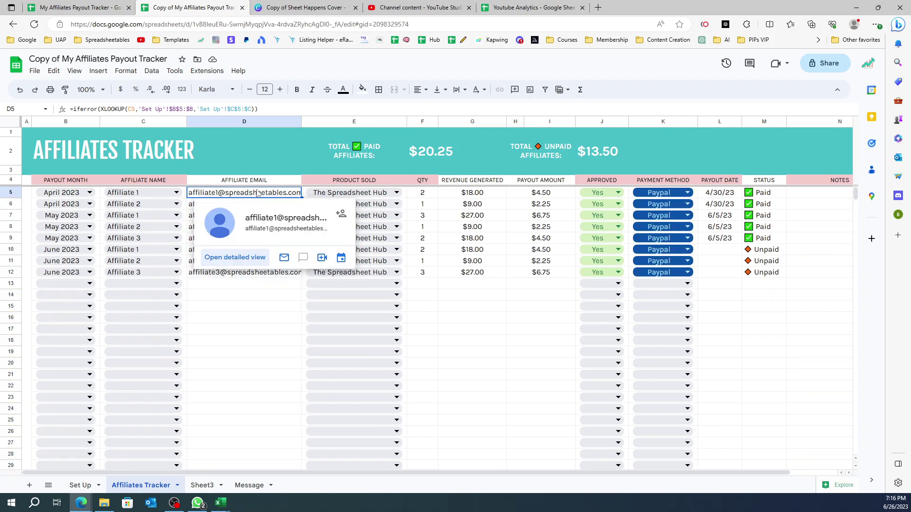
key("ctrl+shift+Down")
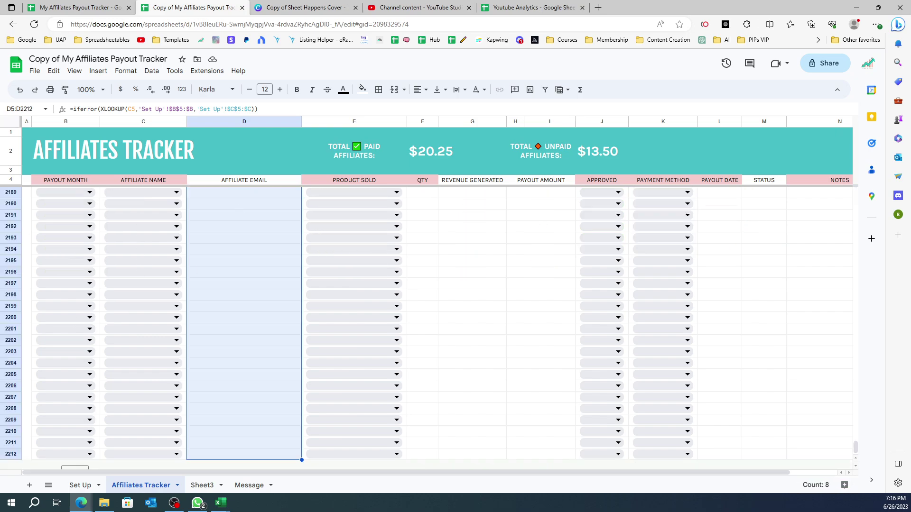
key("ctrl+c")
left_click_drag(856, 447, 882, 195)
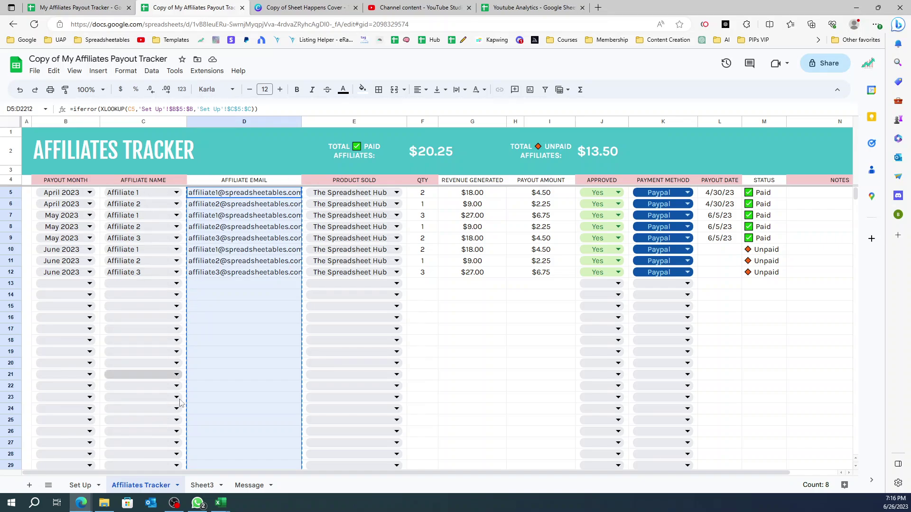
Paste the cut email formulas into Sheet3 starting at cell B2, accepting the edit to the protected range
left_click(201, 488)
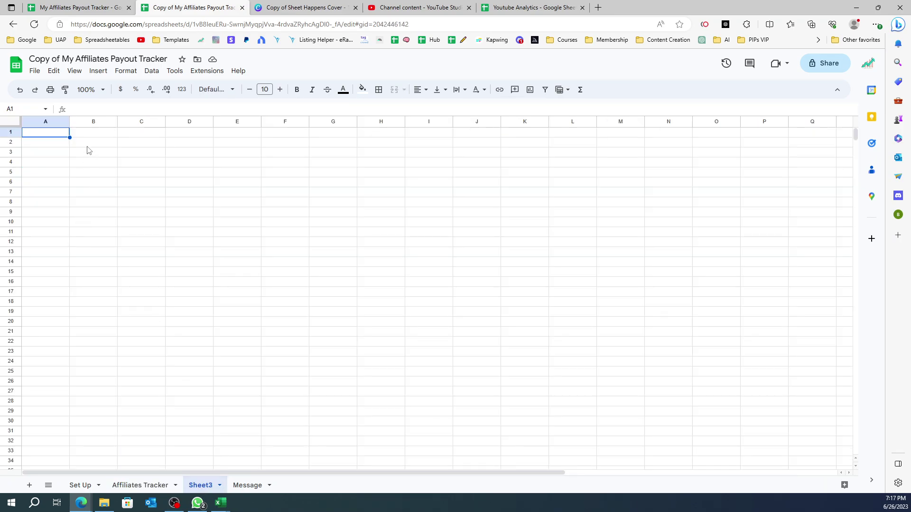
left_click(87, 150)
key("ctrl+v")
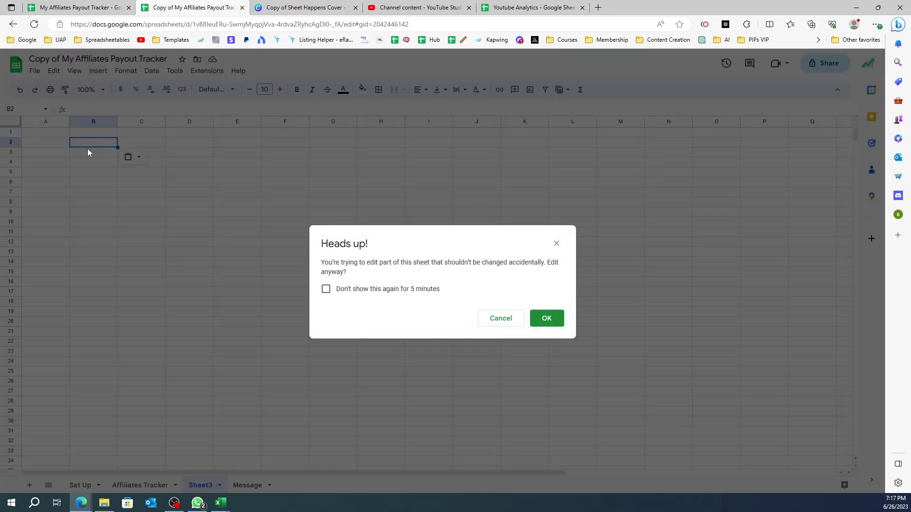
left_click(546, 319)
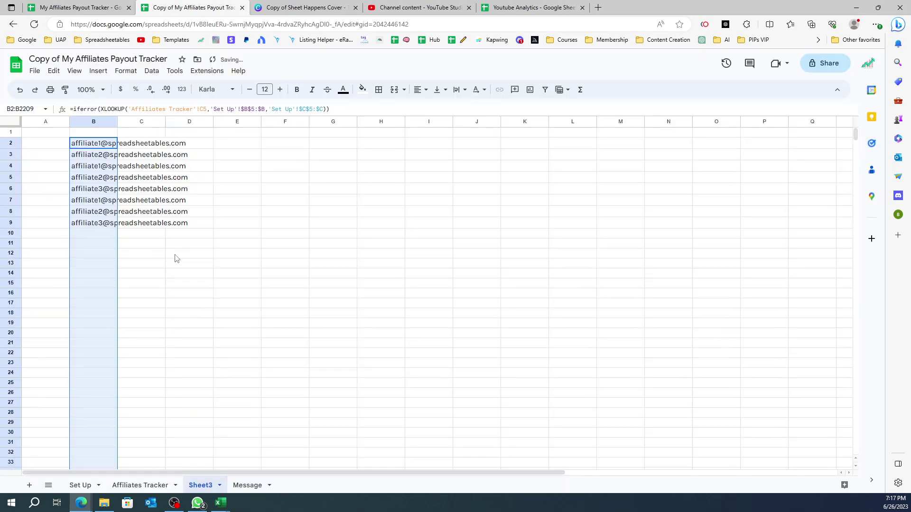
Check the pasted formulas in Sheet3 and fit column B's width to the email addresses, accepting the protected edit
left_click(97, 155)
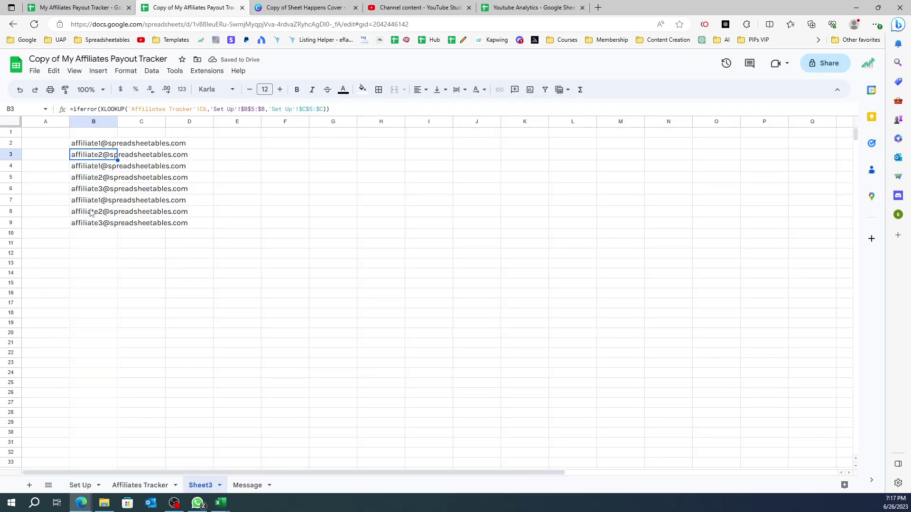
left_click(93, 212)
left_click(92, 302)
left_click(85, 343)
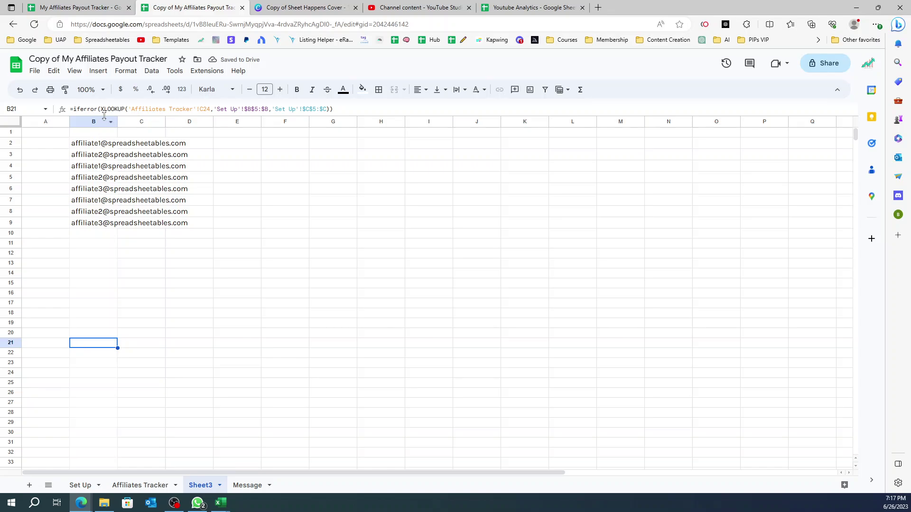
double_click(117, 121)
left_click(547, 318)
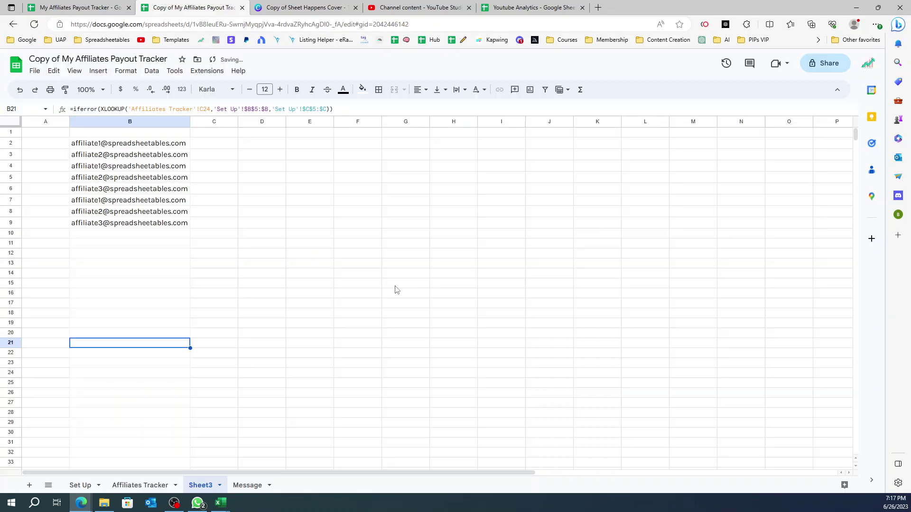
Examine the moved formula in Sheet3's cell B2 and the Affiliate Email column of the Affiliates Tracker sheet
left_click(315, 275)
scroll(127, 174, "down", 3)
scroll(128, 174, "up", 5)
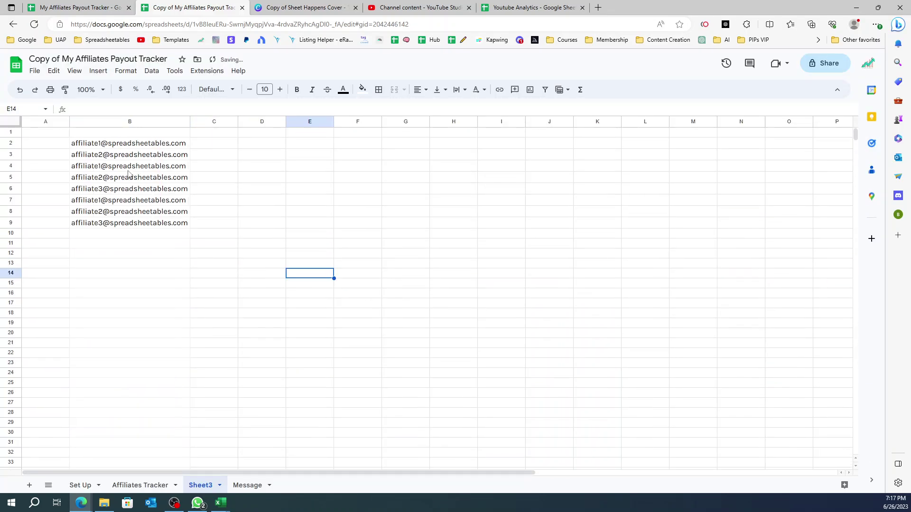
left_click(127, 144)
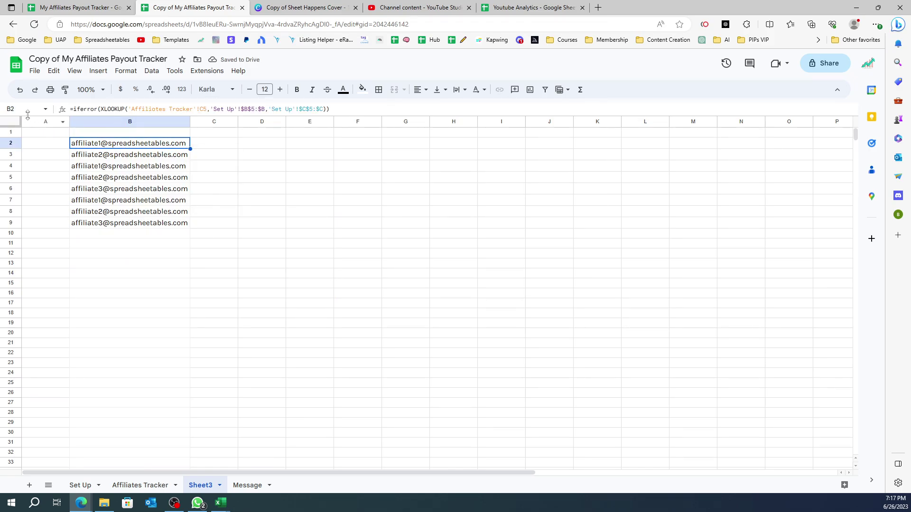
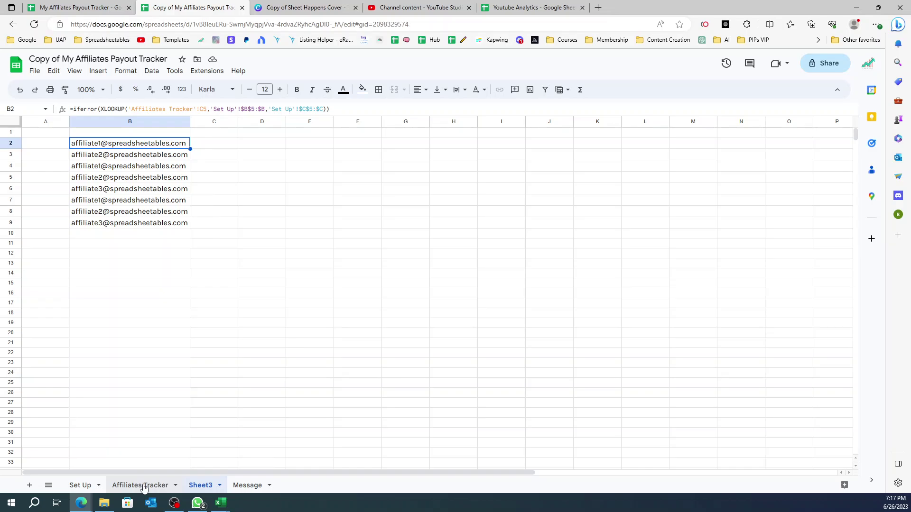
left_click(276, 262)
left_click(259, 214)
left_click(257, 192)
left_click(256, 226)
left_click(252, 272)
left_click(250, 386)
left_click(233, 185)
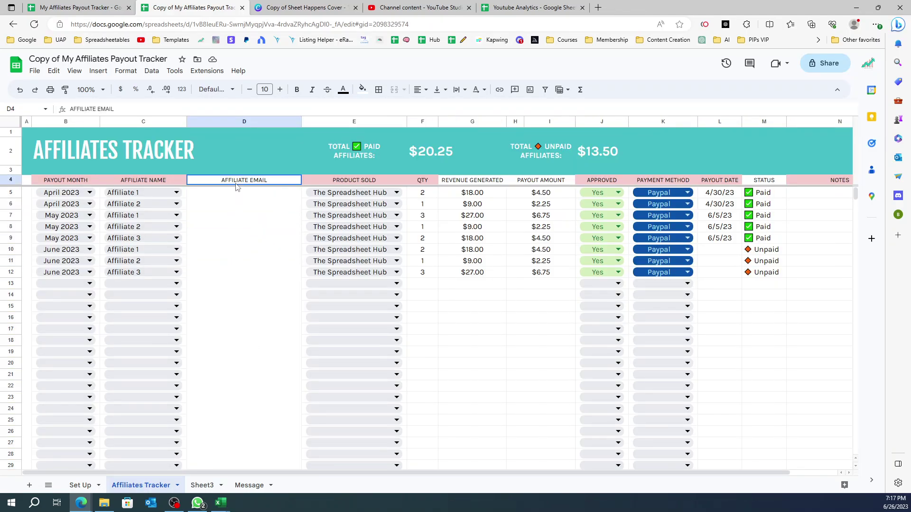
Rename Sheet3 to "DO NOT EDIT"
left_click(201, 486)
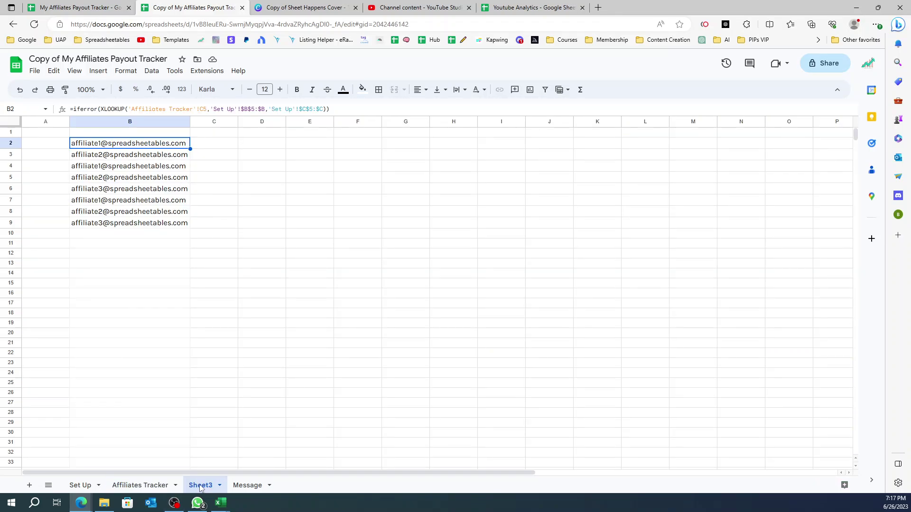
double_click(200, 486)
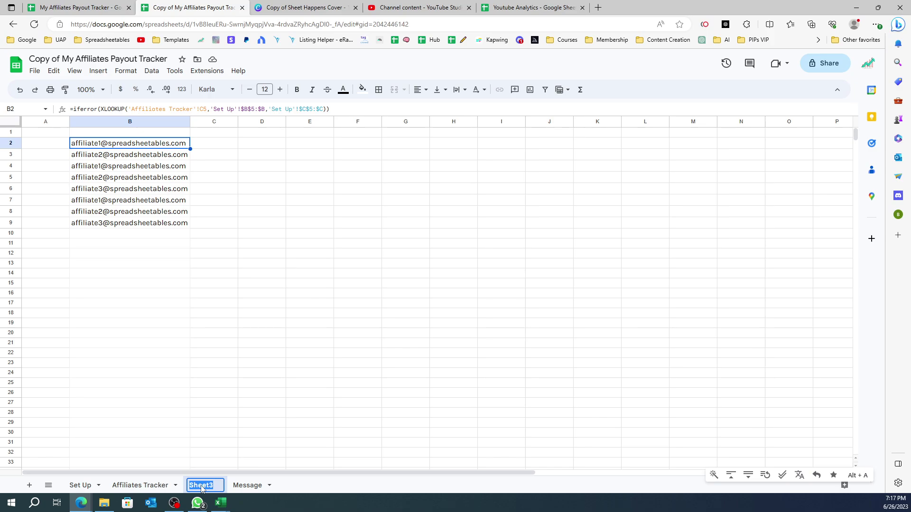
type("DO NOT EDIT")
key("Return")
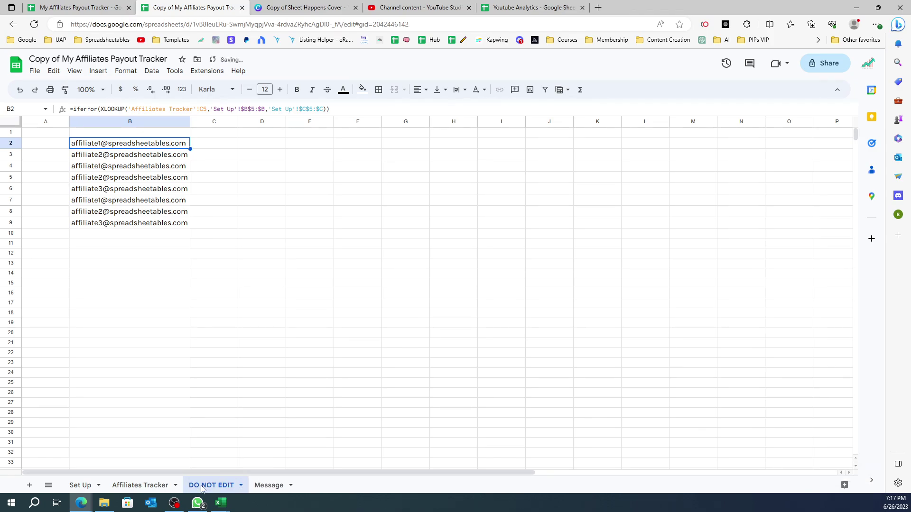
left_click(232, 365)
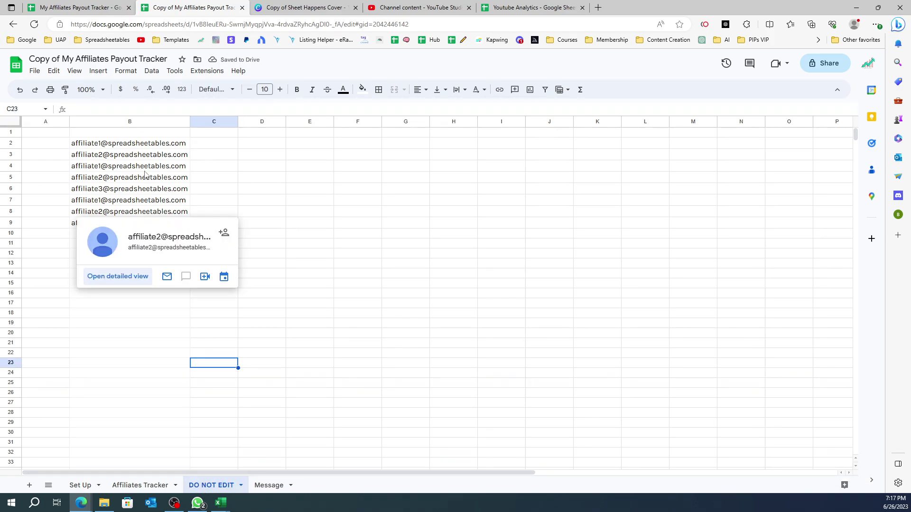
Make cell D5 of the Affiliates Tracker sheet reference cell B2 of the DO NOT EDIT sheet
left_click(142, 143)
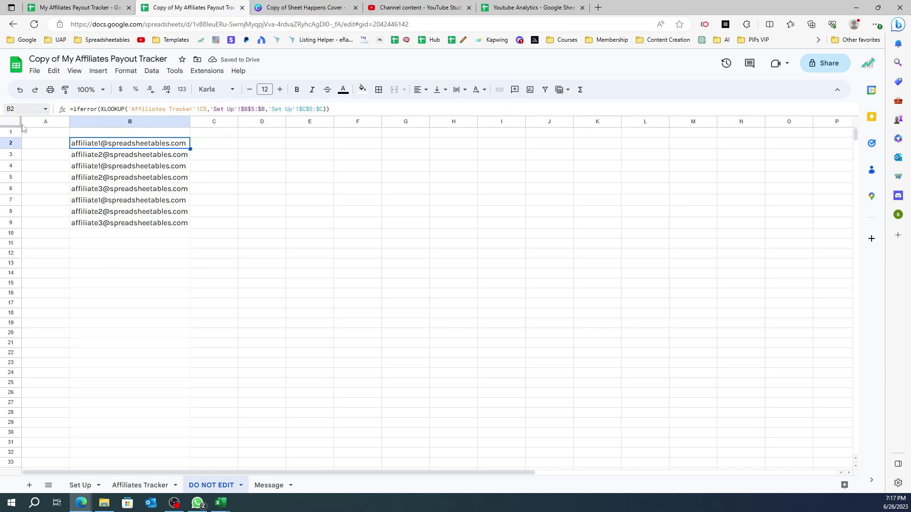
left_click(141, 485)
left_click(225, 194)
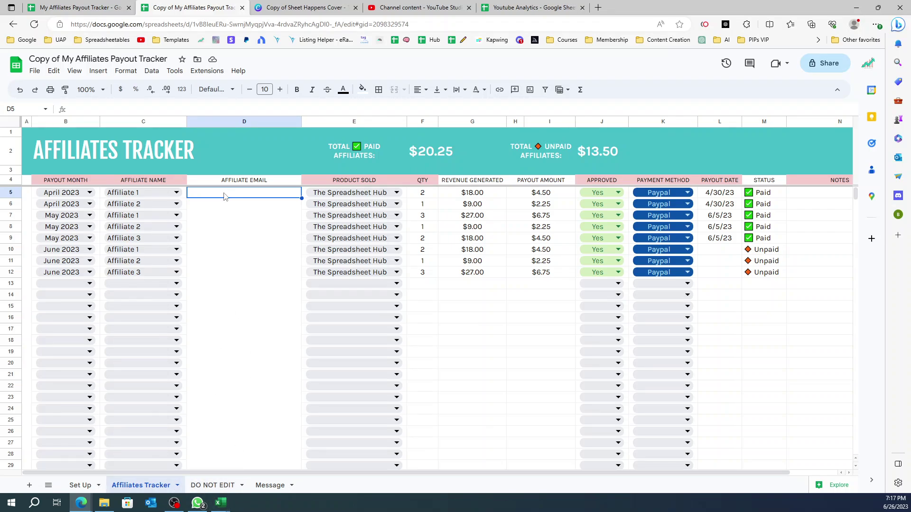
type("=")
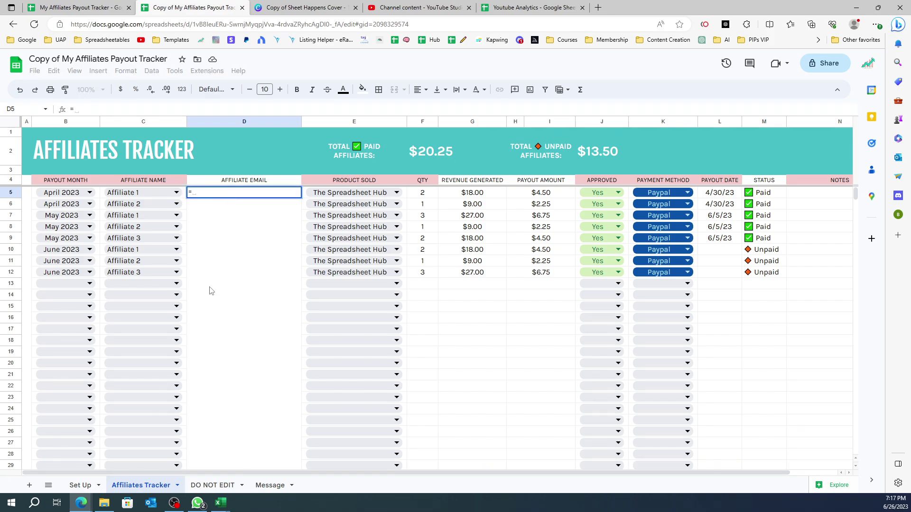
left_click(209, 485)
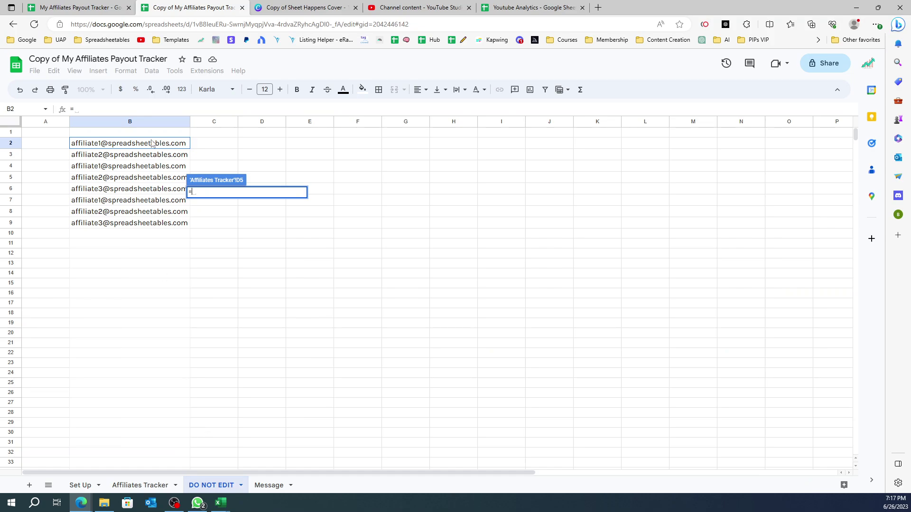
left_click(152, 147)
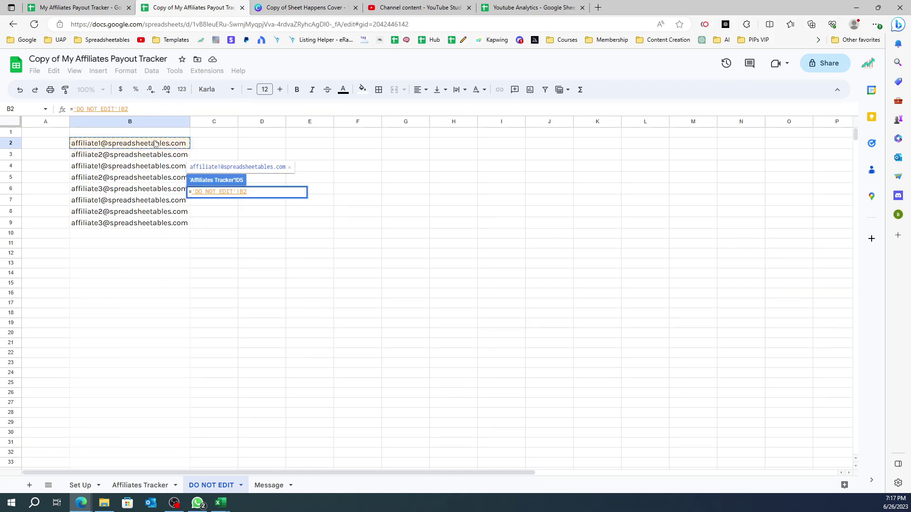
key("Return")
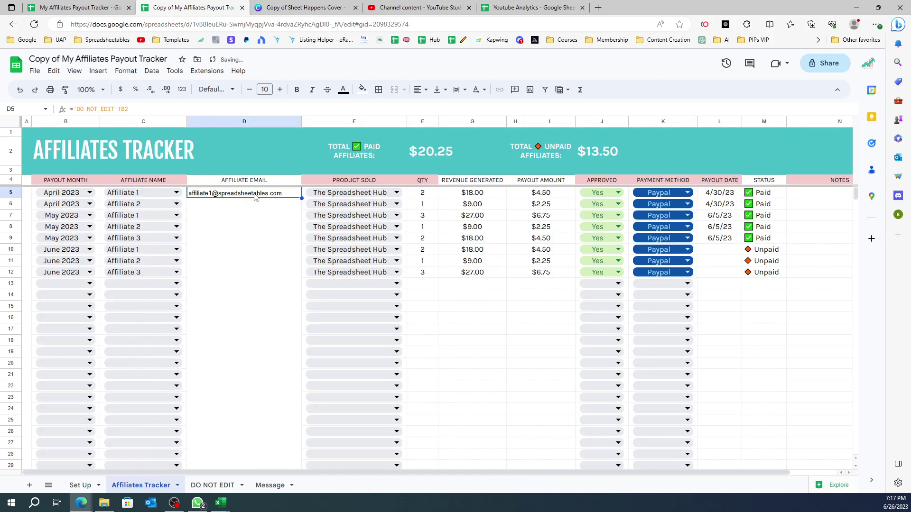
Autofill the D5 reference formula down the Affiliate Email column through row 12
mouse_move(259, 196)
mouse_move(303, 202)
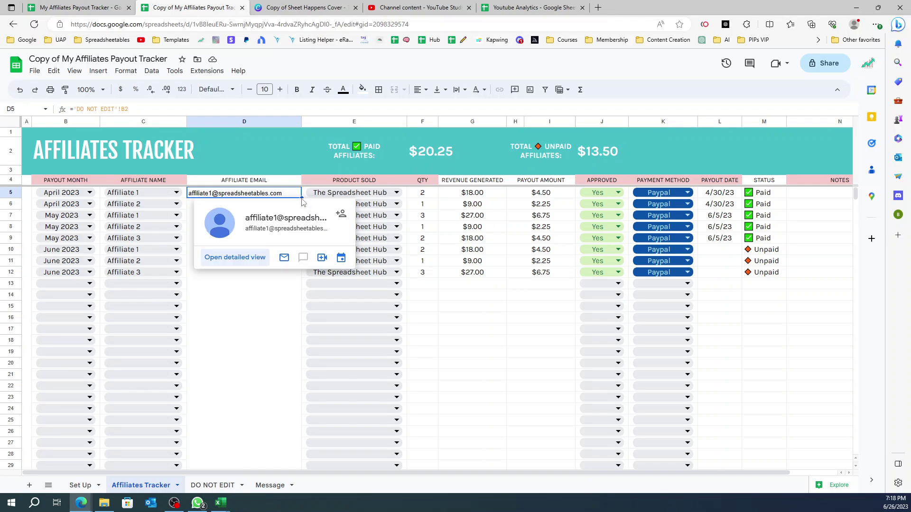
left_click(300, 172)
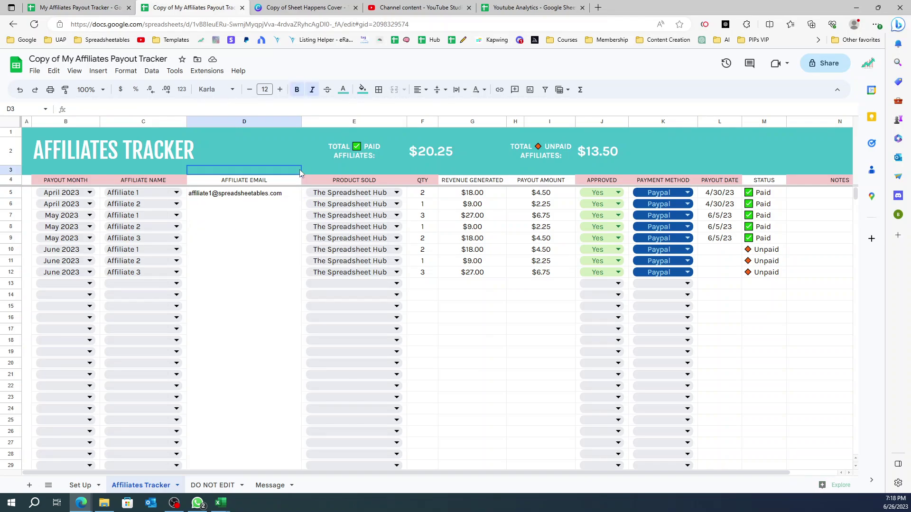
left_click(297, 192)
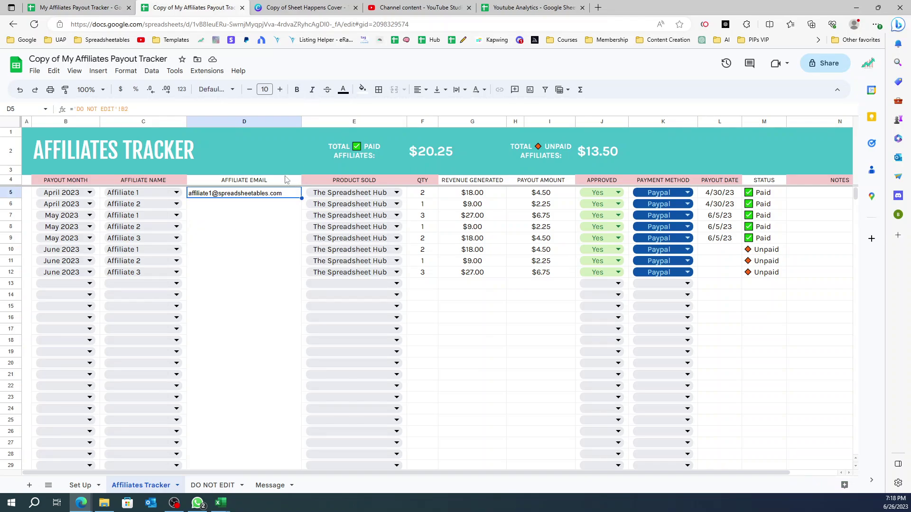
double_click(301, 199)
left_click(295, 273)
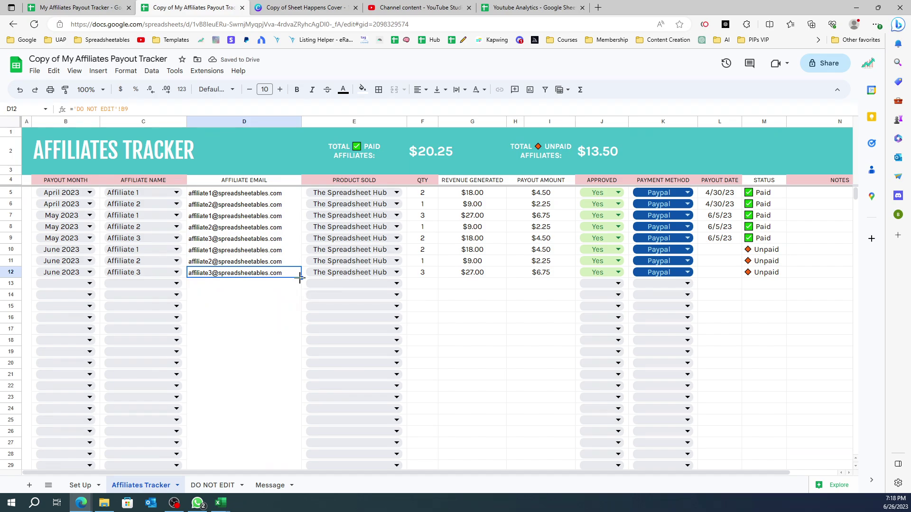
Copy D5's reference formula and paste it down the whole Affiliate Email column, over D5:D2212
left_click(277, 195)
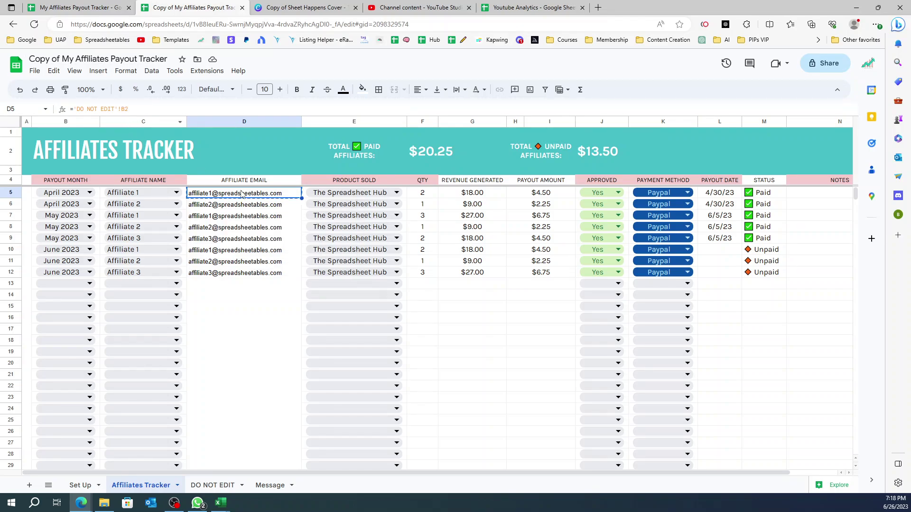
key("ctrl+shift+Down")
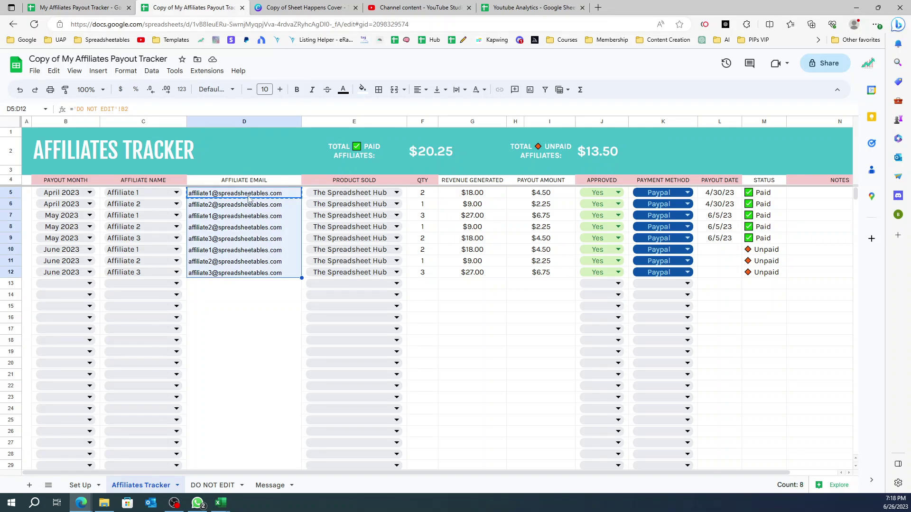
left_click(247, 196)
key("ctrl+c")
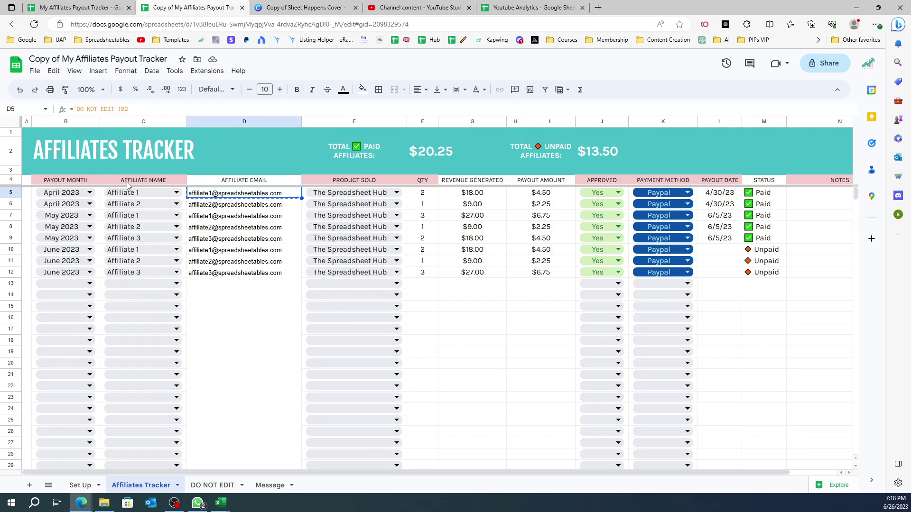
key("ctrl+shift+Down")
key("ctrl+shift+Down")
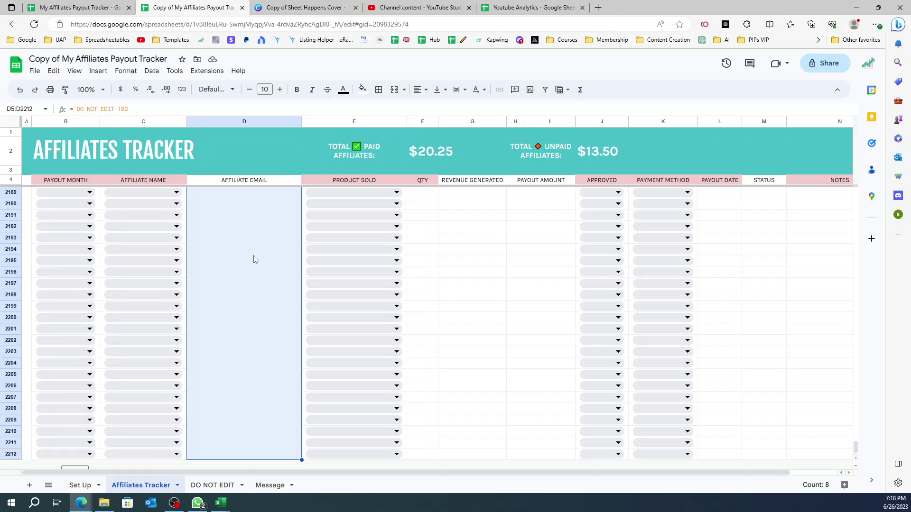
key("ctrl+v")
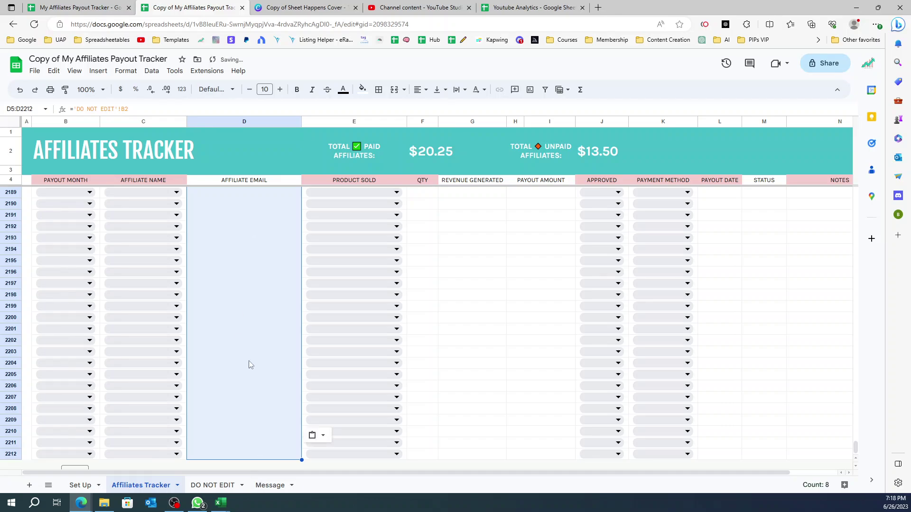
Check the pasted reference formulas in the blank-looking Affiliate Email cells near the end of the tracker
left_click(254, 341)
left_click(255, 401)
left_click(253, 429)
left_click(240, 341)
left_click(244, 294)
left_click(246, 239)
left_click(244, 192)
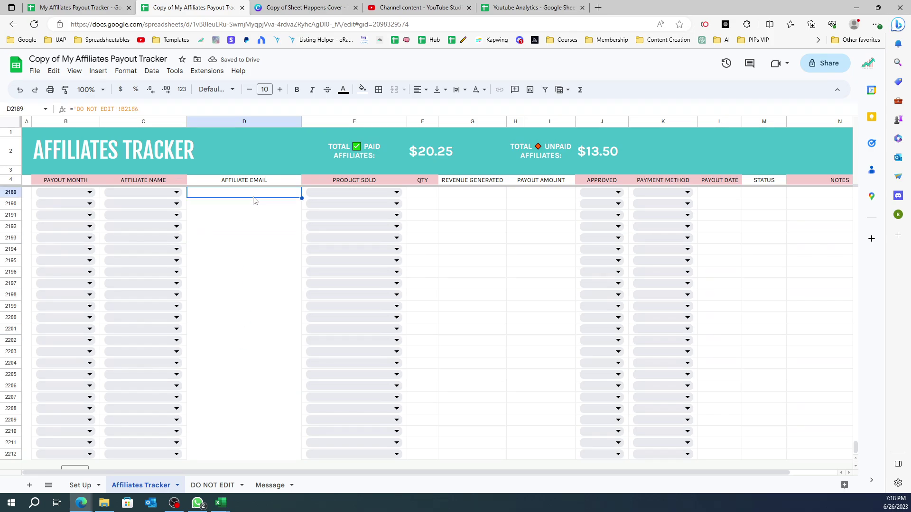
Compare the last row numbers of the DO NOT EDIT and Affiliates Tracker sheets
left_click(199, 486)
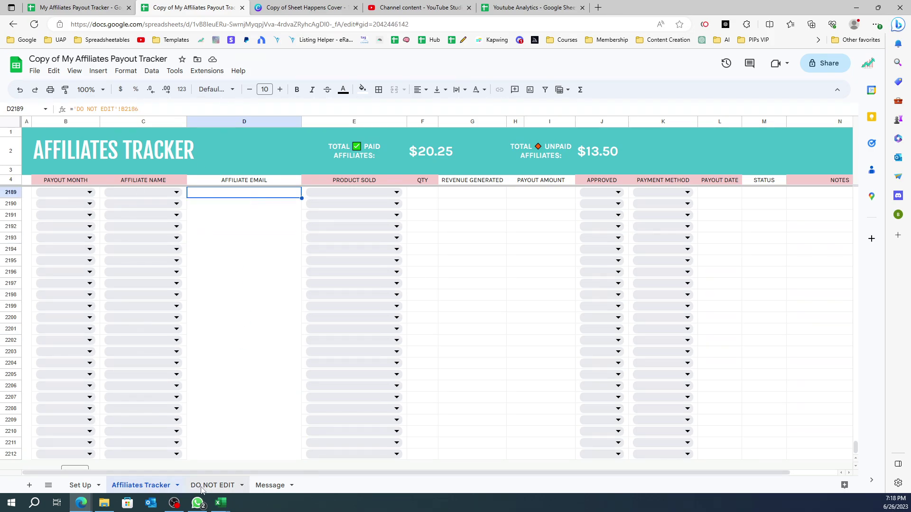
left_click_drag(855, 137, 855, 447)
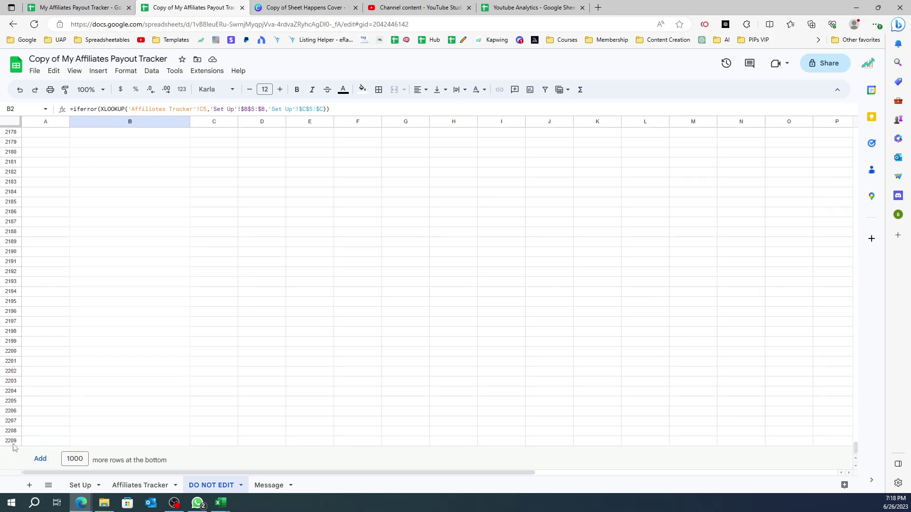
left_click(128, 484)
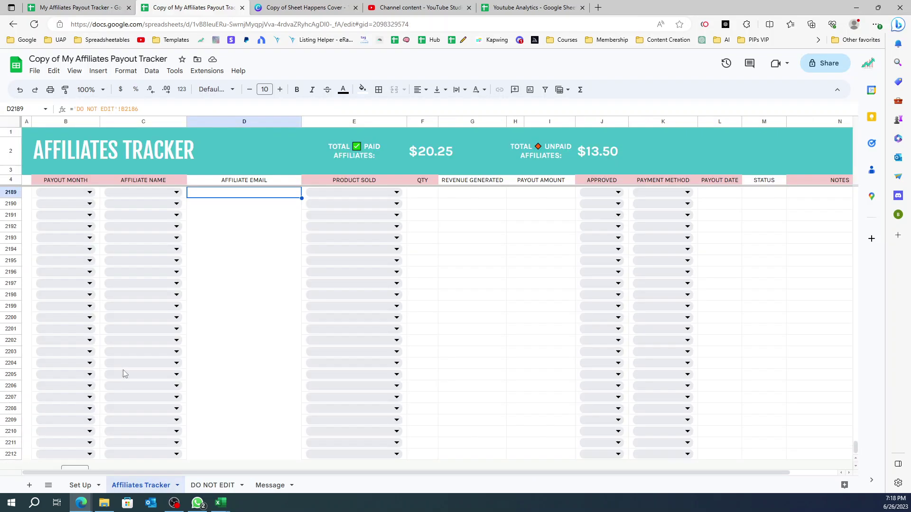
scroll(123, 375, "down", 1)
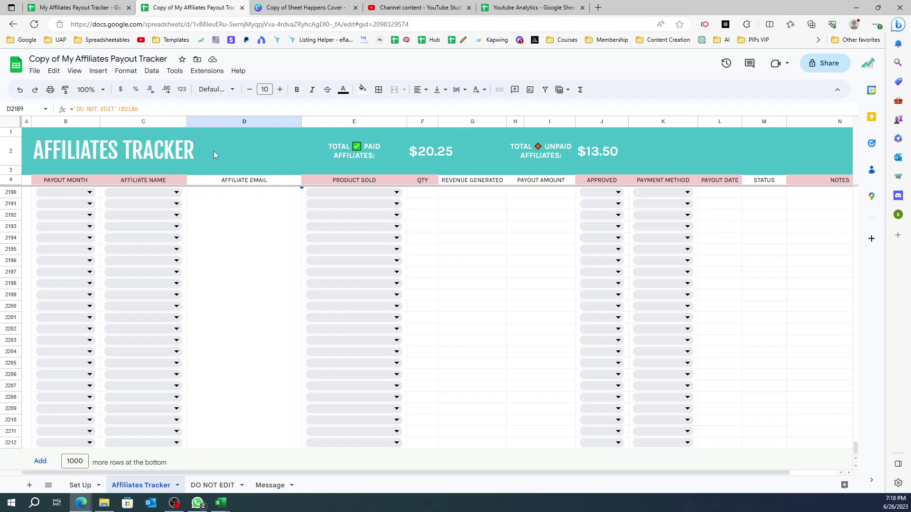
left_click(196, 485)
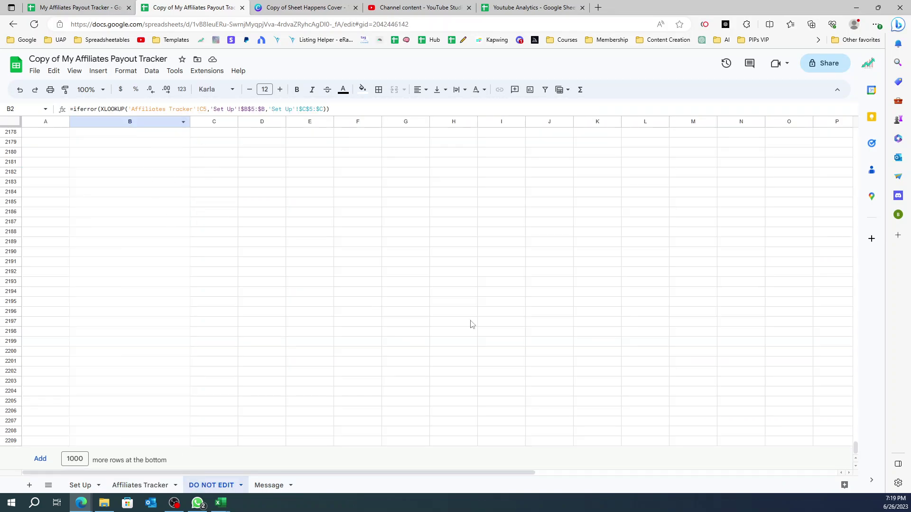
left_click_drag(855, 448, 855, 135)
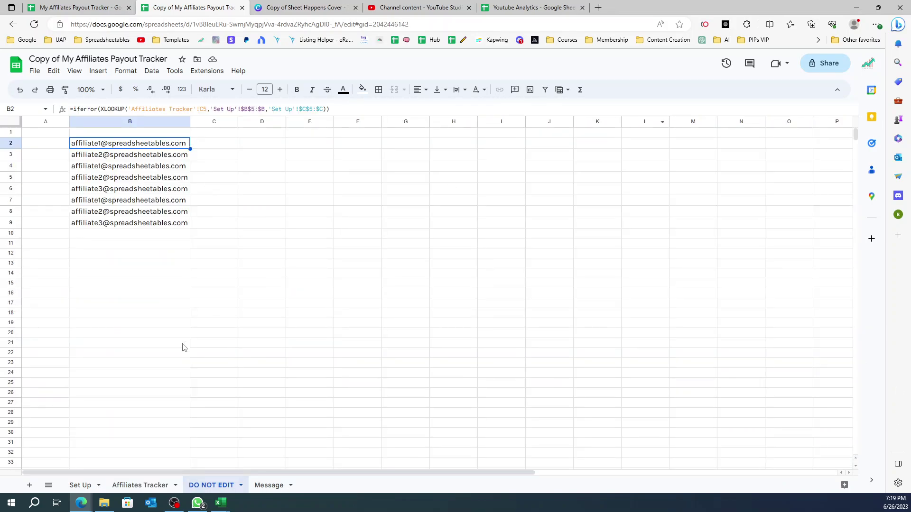
Inspect the Affiliate Email references at both ends of the tracker and compare their formatting with the Revenue Generated column
left_click(139, 485)
left_click(246, 215)
left_click(240, 271)
left_click(234, 367)
scroll(221, 204, "up", 5)
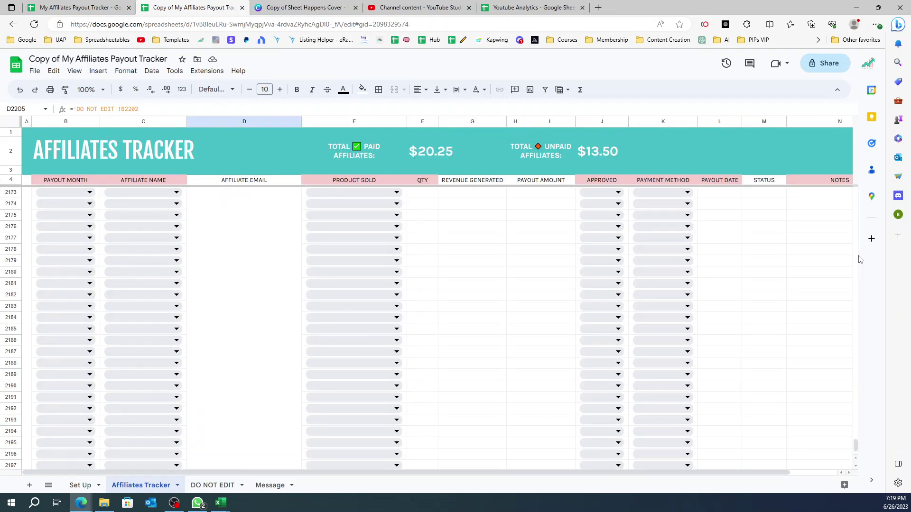
left_click(238, 183)
key("Down")
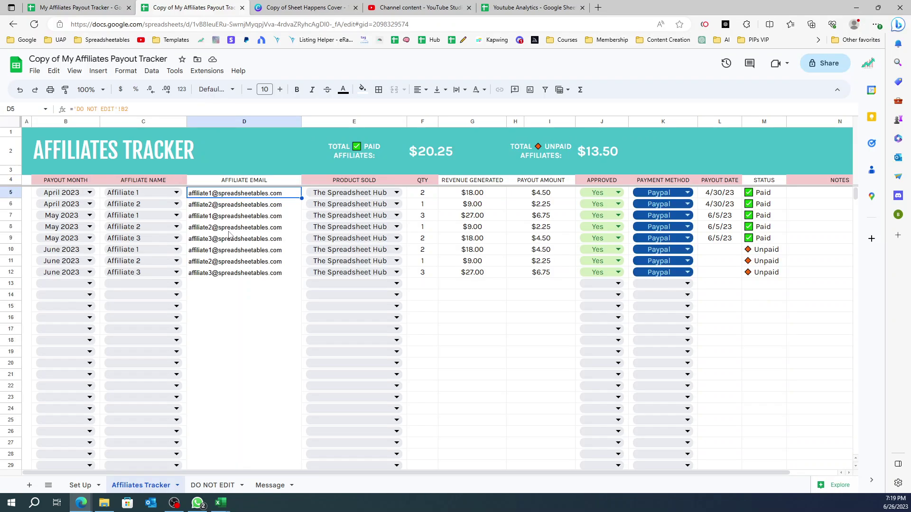
left_click(470, 228)
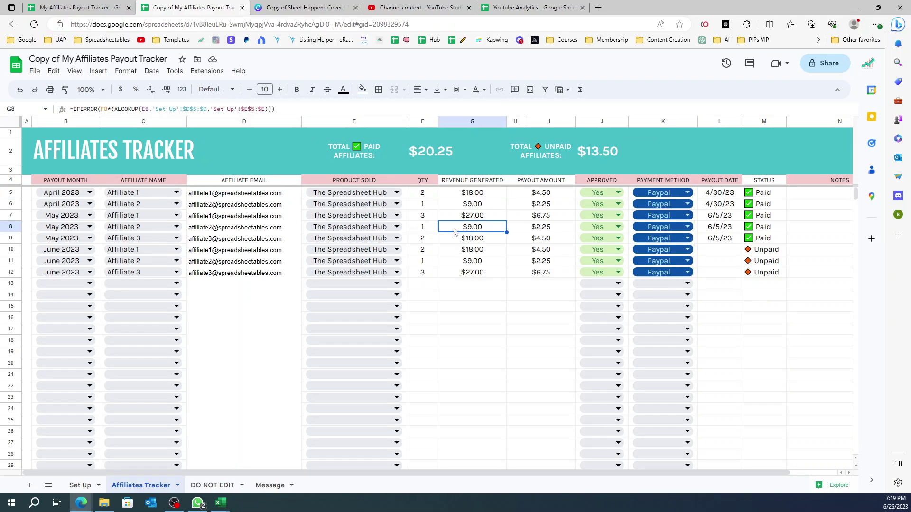
left_click(269, 240)
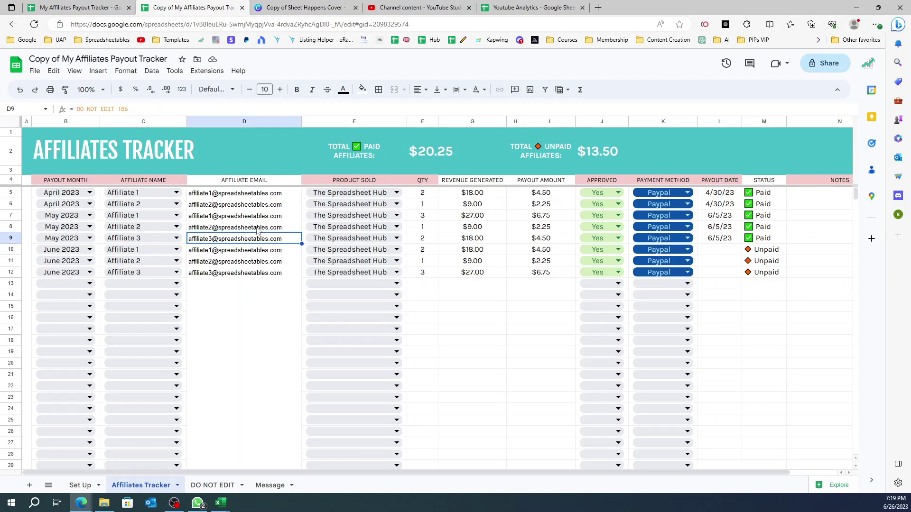
Copy the formatting of QTY cell F6 onto email cell D5 and widen column D to give the address more room
left_click(430, 208)
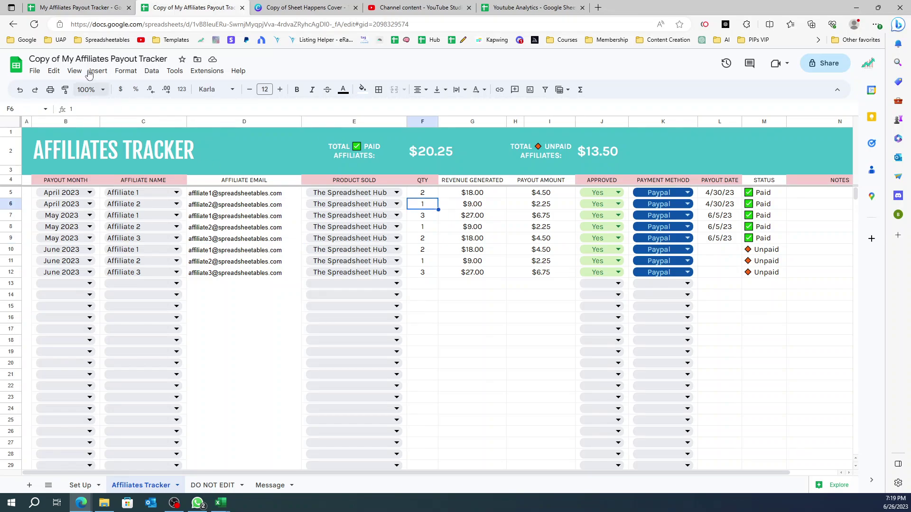
left_click(65, 91)
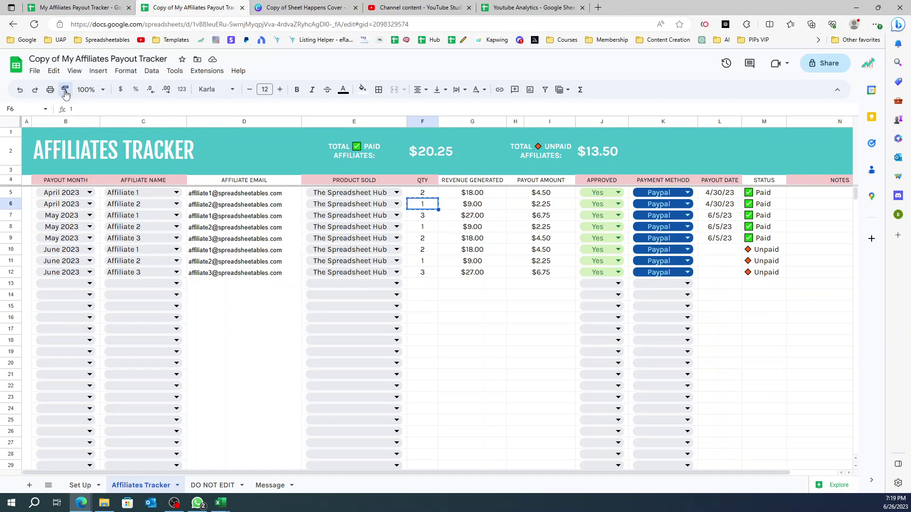
left_click(260, 198)
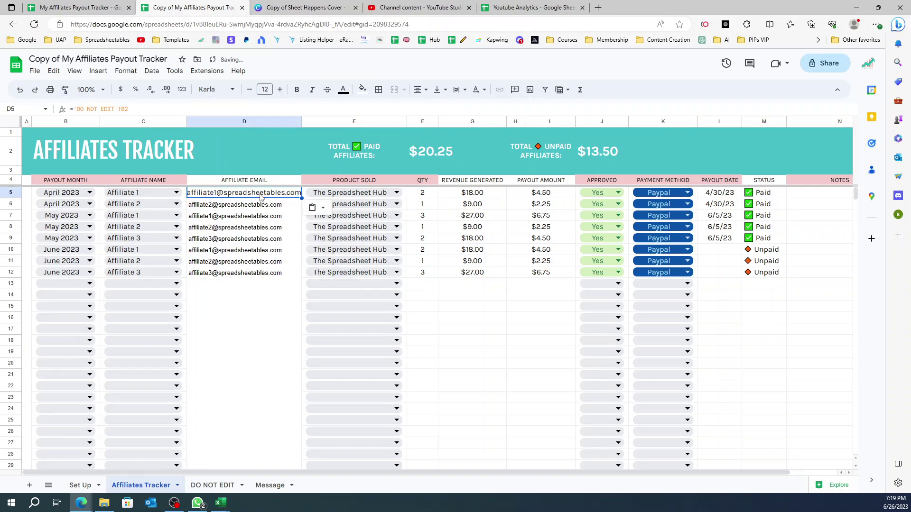
left_click_drag(302, 119, 323, 118)
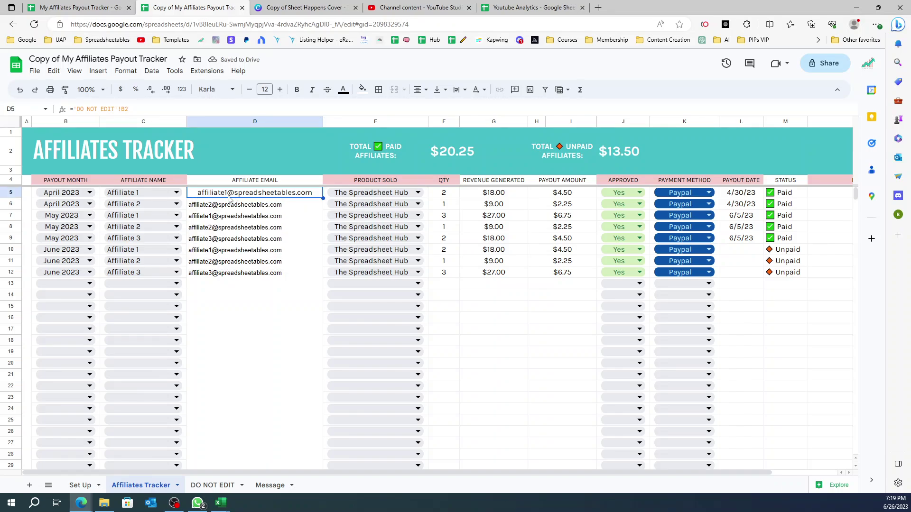
Copy the formatted cell D5 and paste it over the rest of the Affiliate Email column, D6:D2212
mouse_move(228, 200)
key("ctrl+c")
left_click(196, 207)
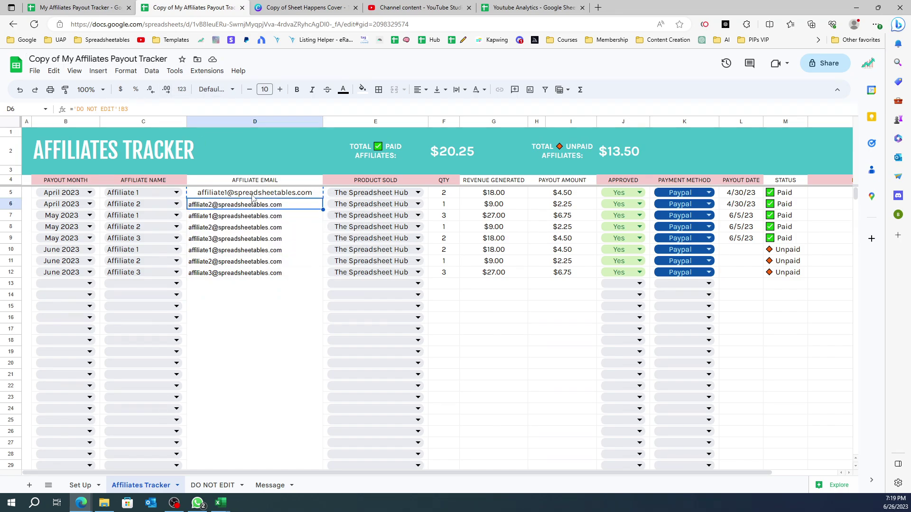
key("Left")
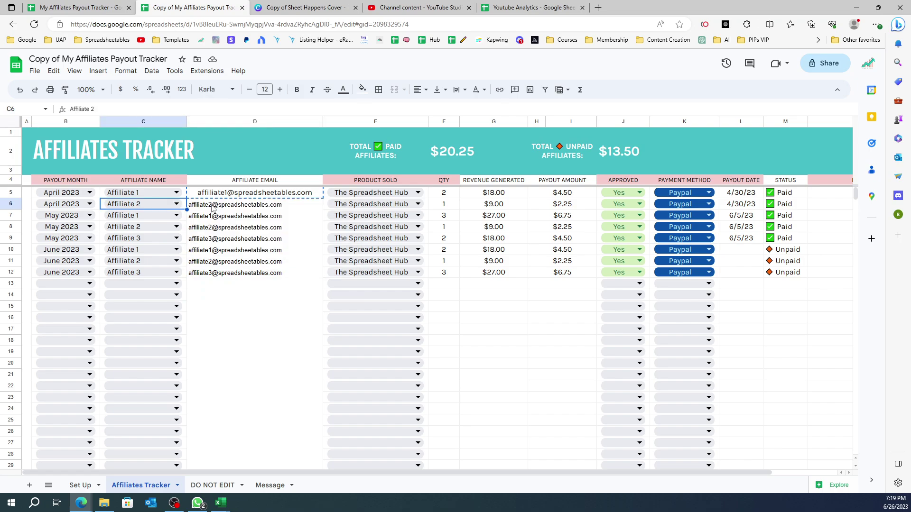
left_click(212, 207)
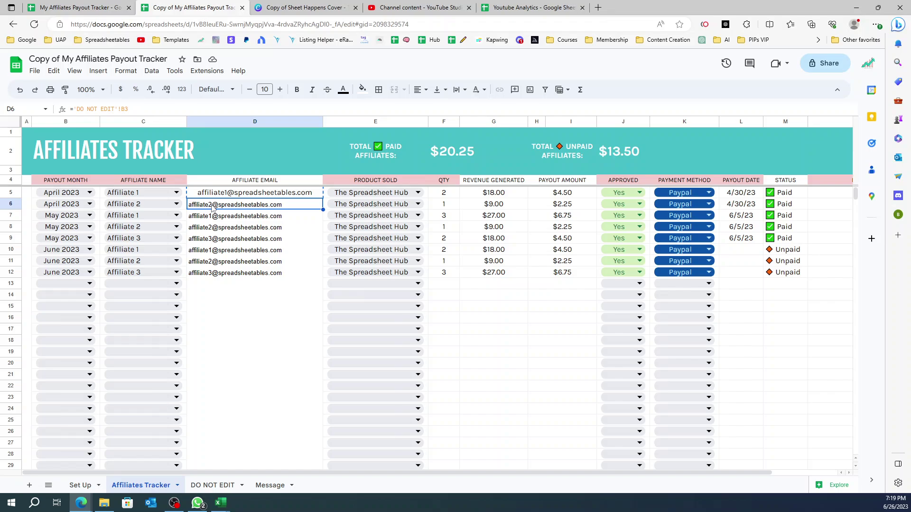
key("ctrl+shift+Down")
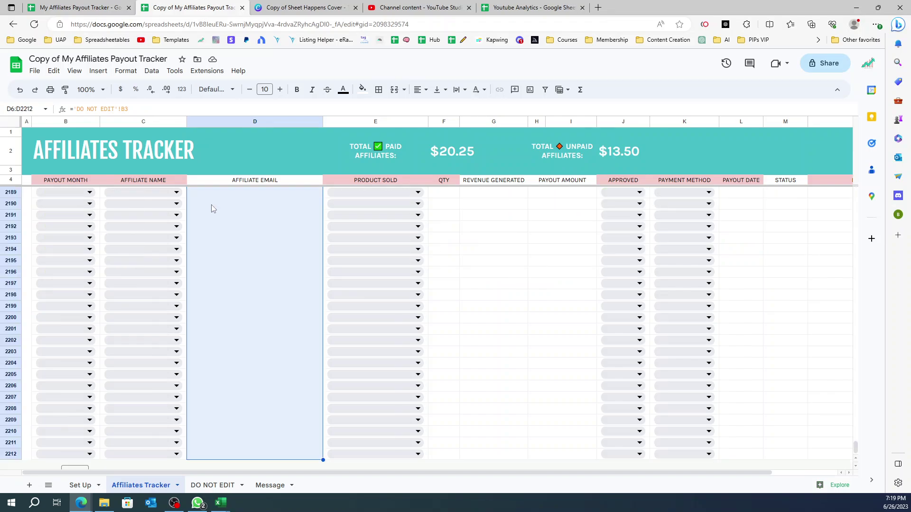
key("ctrl+v")
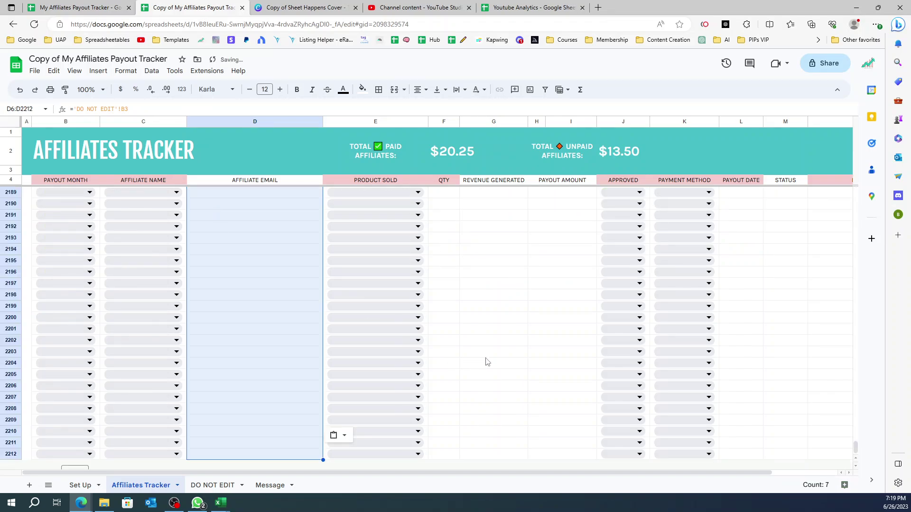
Check the Affiliate Email references in cells from the end, middle and beginning of the tracker
left_click(283, 332)
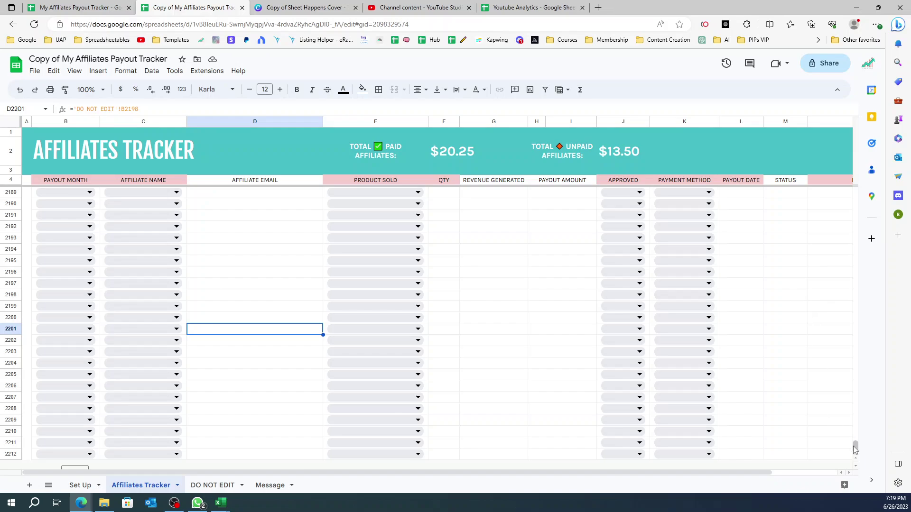
left_click_drag(855, 448, 855, 194)
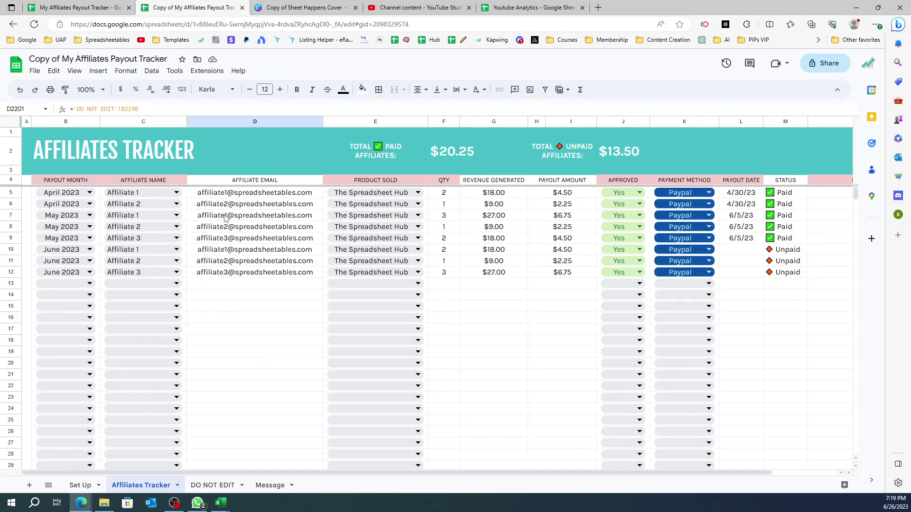
left_click_drag(254, 204, 256, 325)
left_click(259, 375)
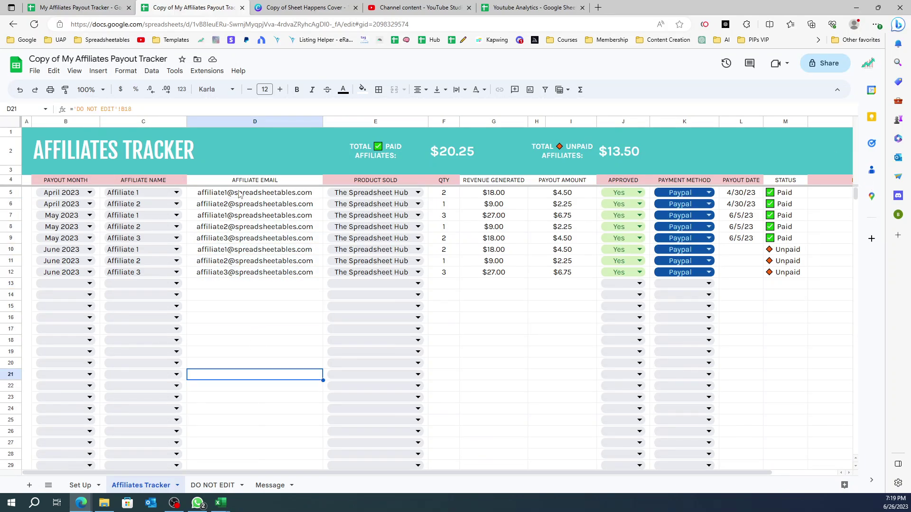
left_click(253, 182)
left_click(254, 228)
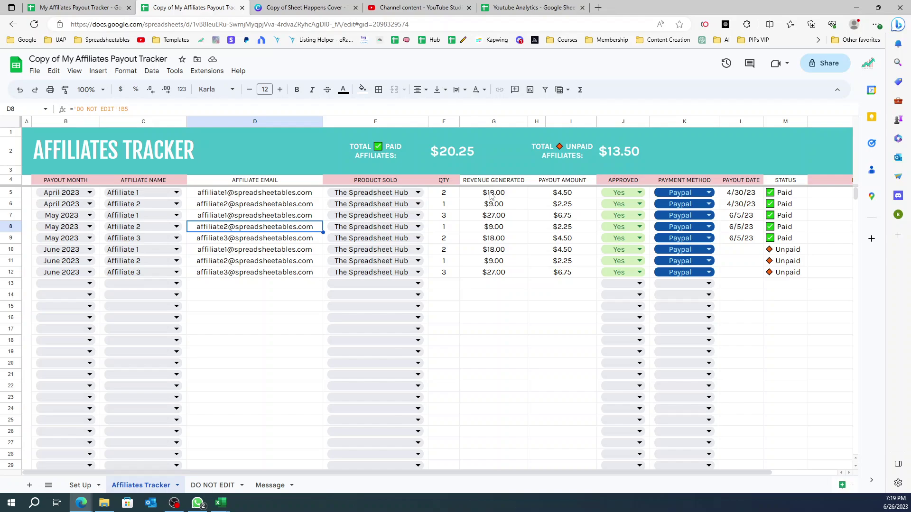
Cut Revenue Generated and Payout Amount, G5:I2212, and paste them at D2 of the DO NOT EDIT sheet, silencing the edit warning for 5 minutes
left_click_drag(491, 195, 556, 196)
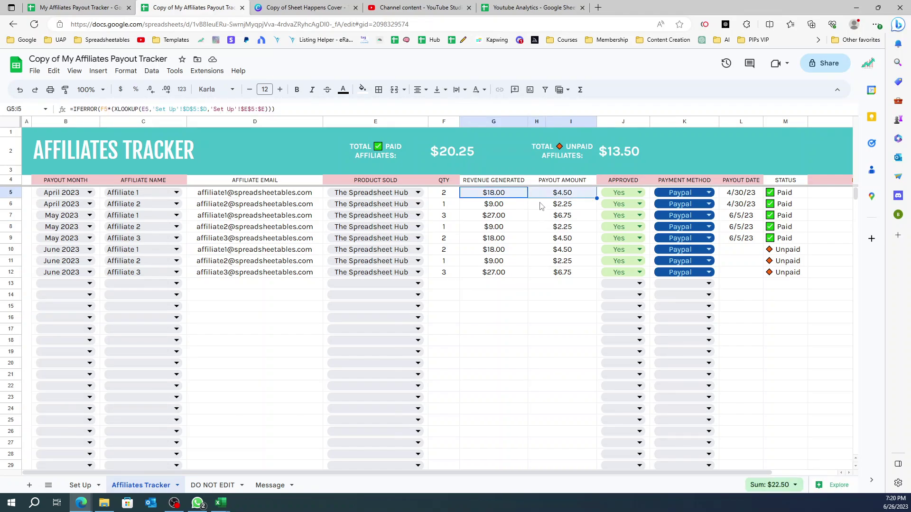
left_click(510, 197)
left_click(539, 198, "shift")
key("ctrl+shift+Down")
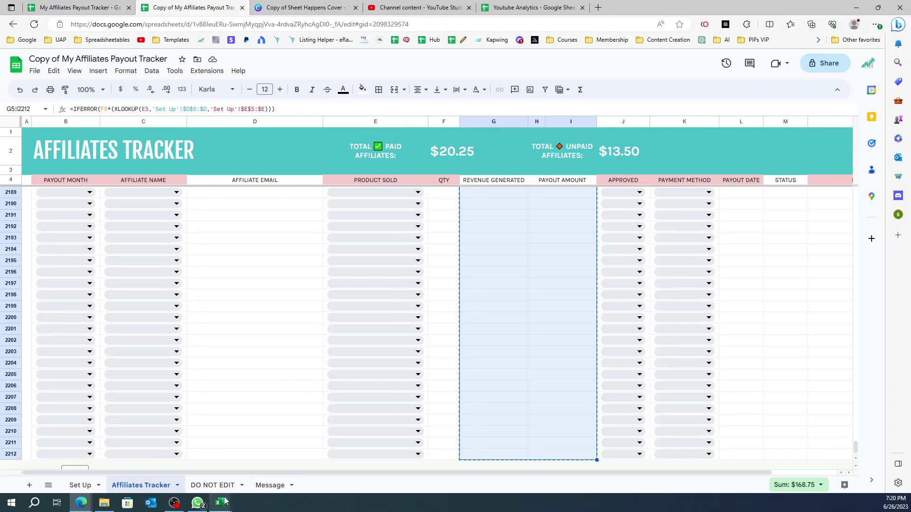
left_click(212, 486)
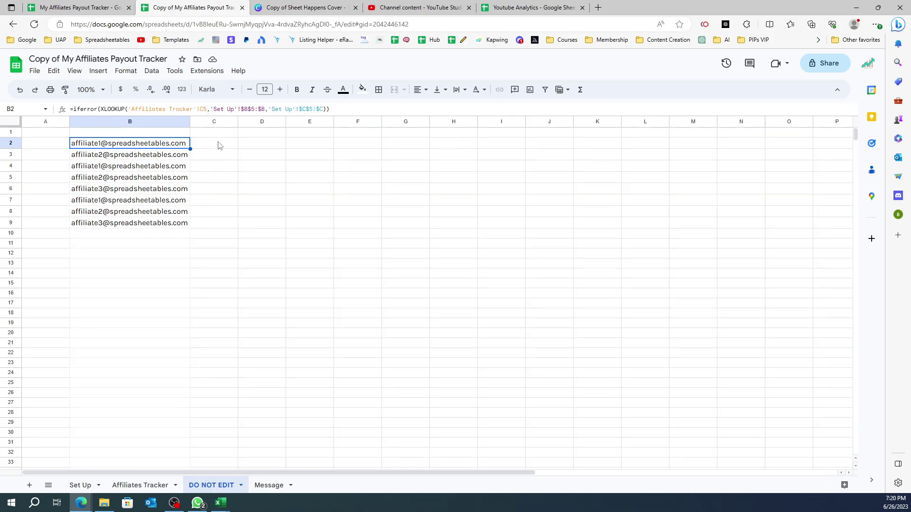
left_click(276, 149)
key("ctrl+v")
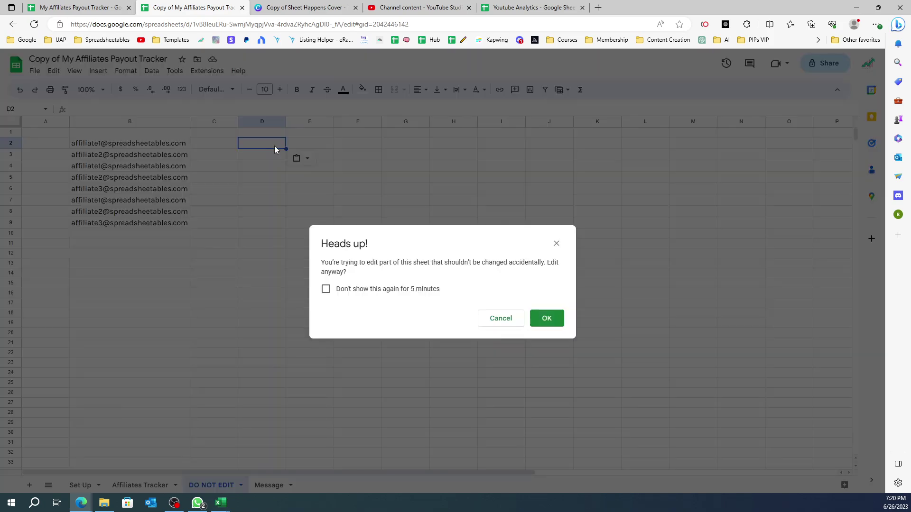
left_click(431, 290)
left_click(545, 318)
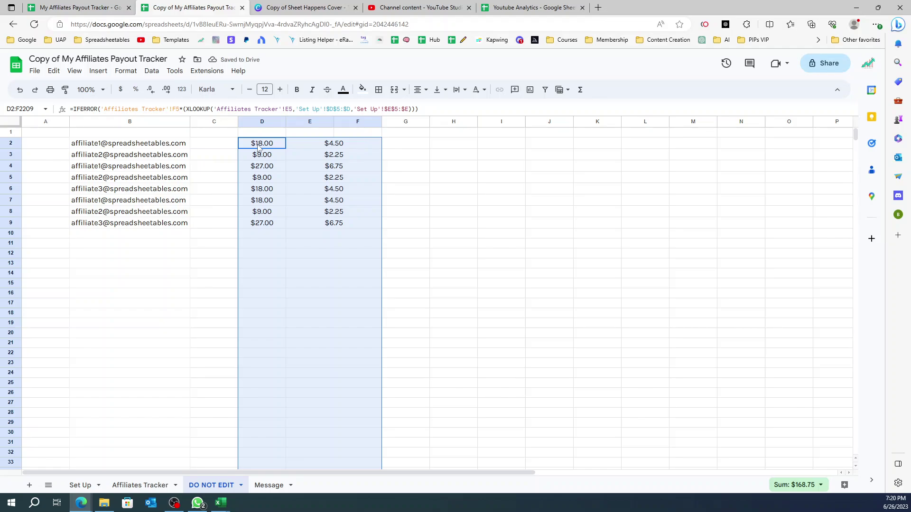
Copy the formatting of D2:F2 on the DO NOT EDIT sheet onto the emptied cells G5:I5 of the Affiliates Tracker
left_click(258, 149)
key("shift+Right")
key("shift+Right")
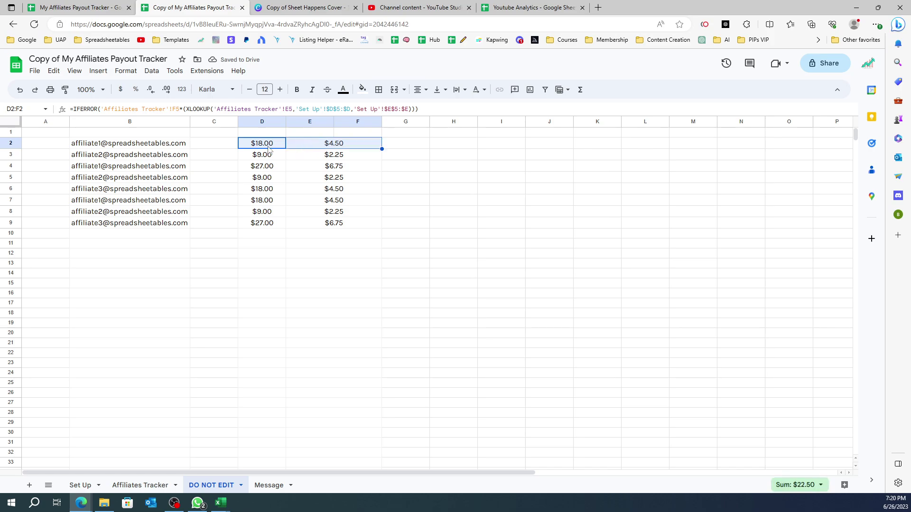
left_click(66, 91)
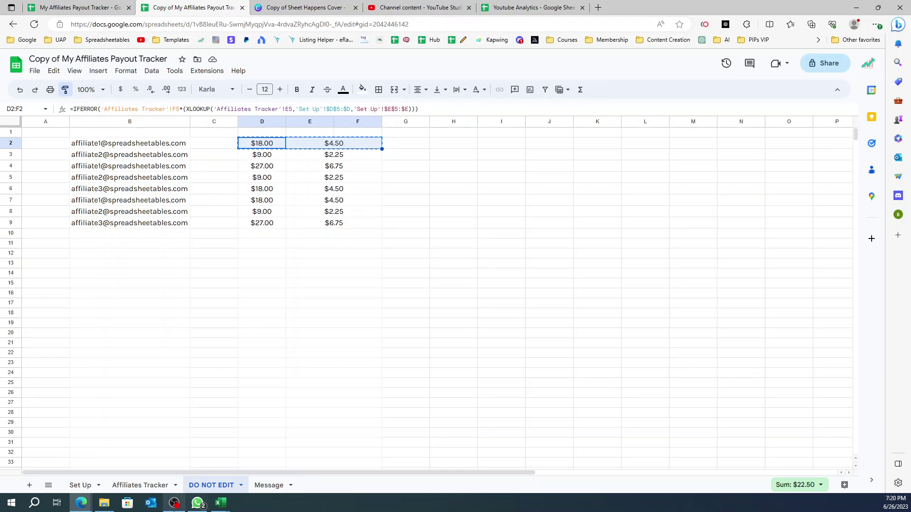
left_click(149, 485)
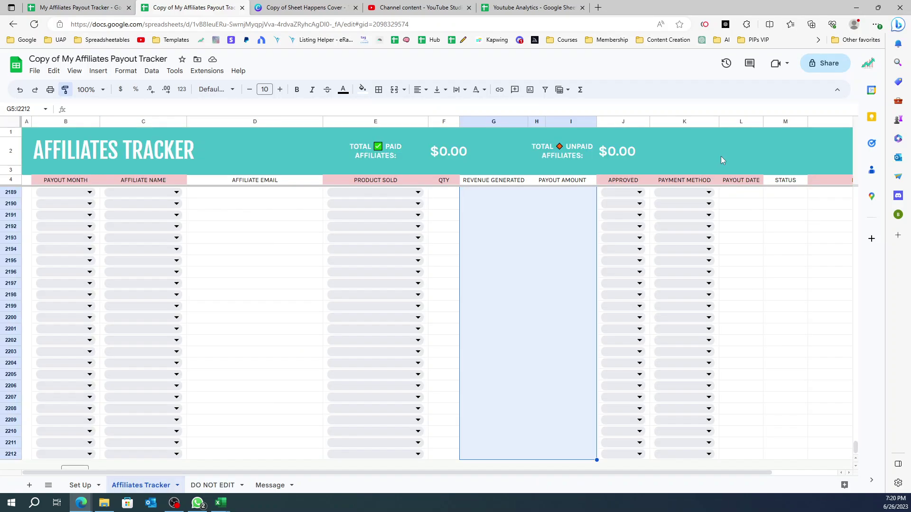
left_click_drag(855, 448, 855, 197)
key("ctrl+v")
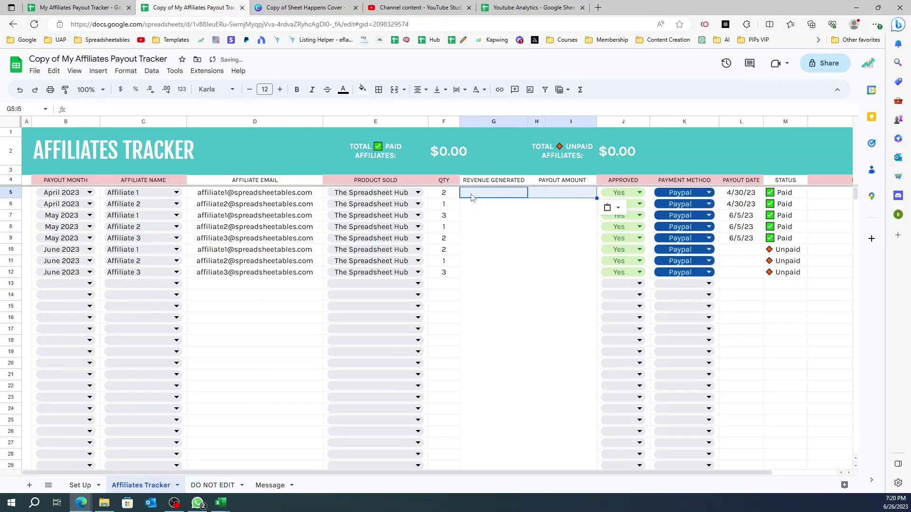
left_click(567, 234)
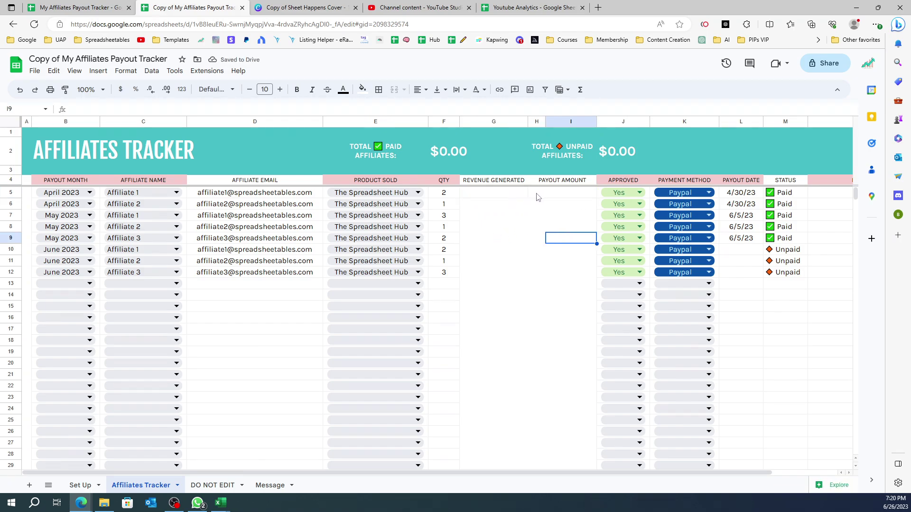
Copy the row 5 Revenue Generated and Payout Amount references, G5:I5, down through row 2212
left_click(503, 197)
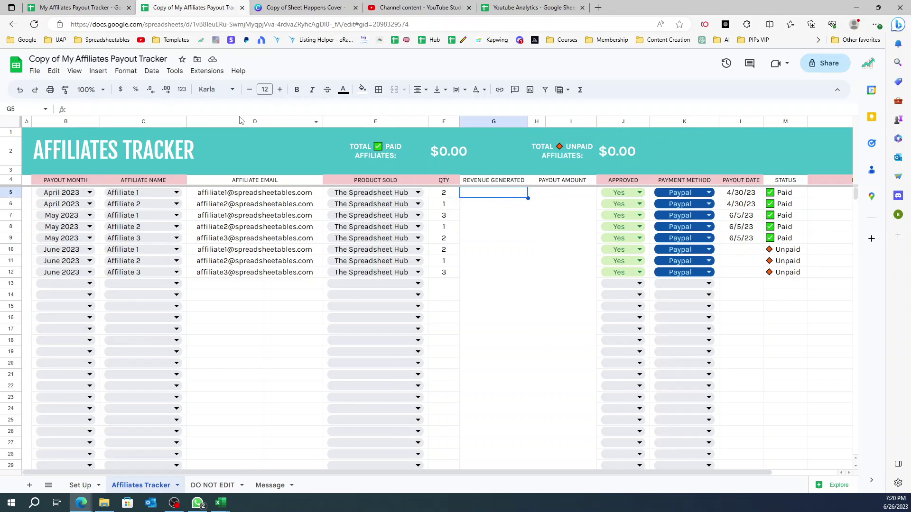
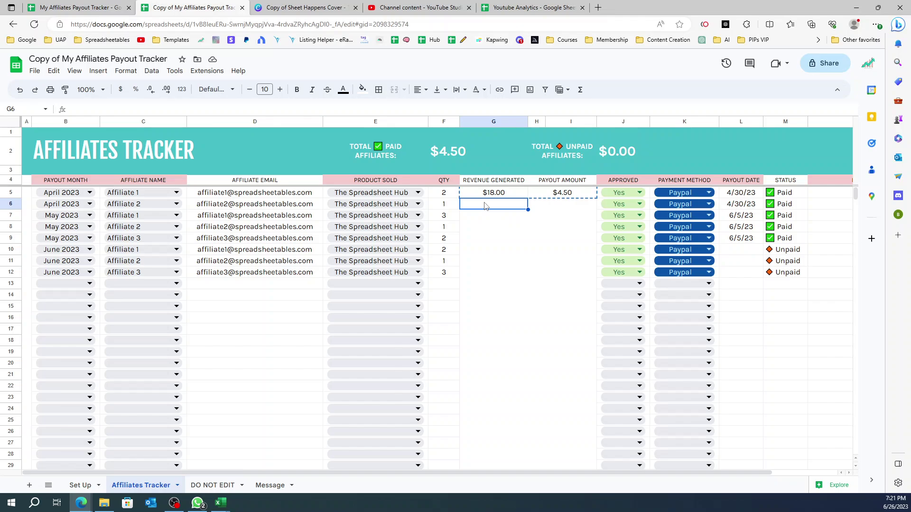
key("ctrl+shift+Down")
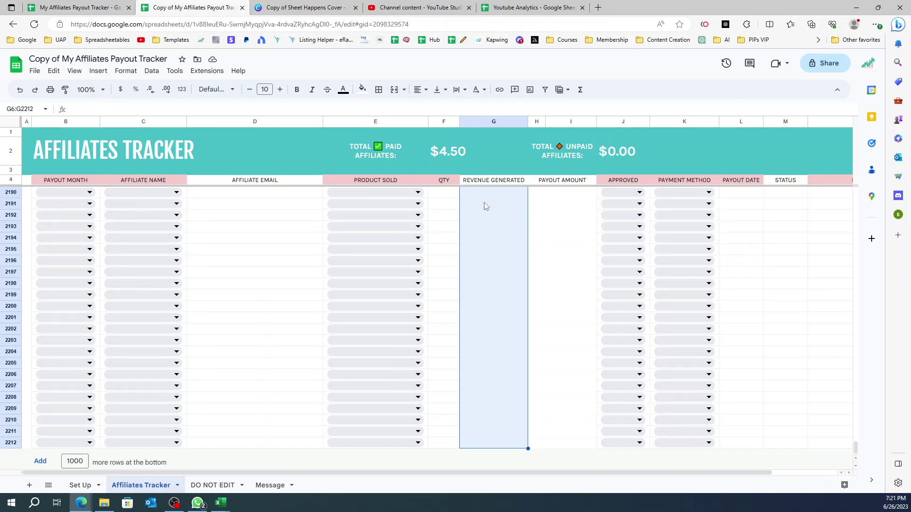
key("ctrl+v")
left_click(530, 329)
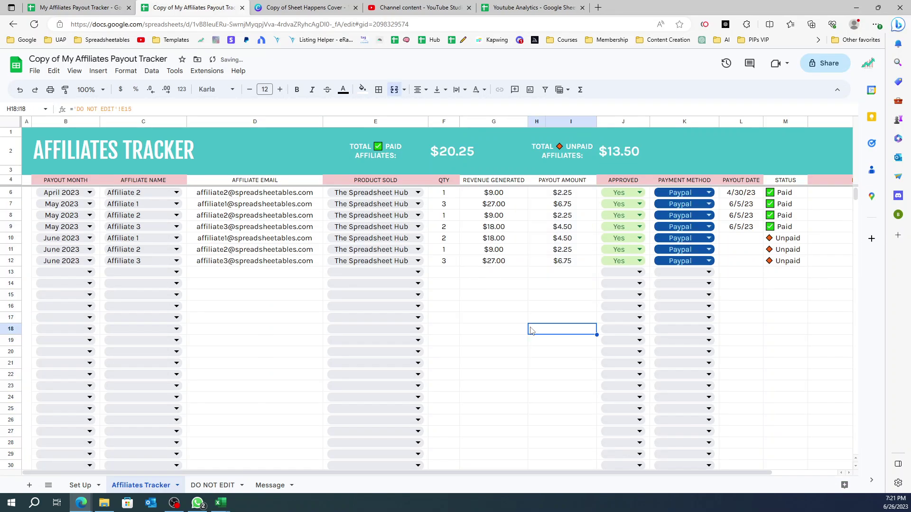
Check the DO NOT EDIT references in the Affiliate Email, Revenue Generated and Payout Amount cells of rows 7 and 8
left_click(533, 218)
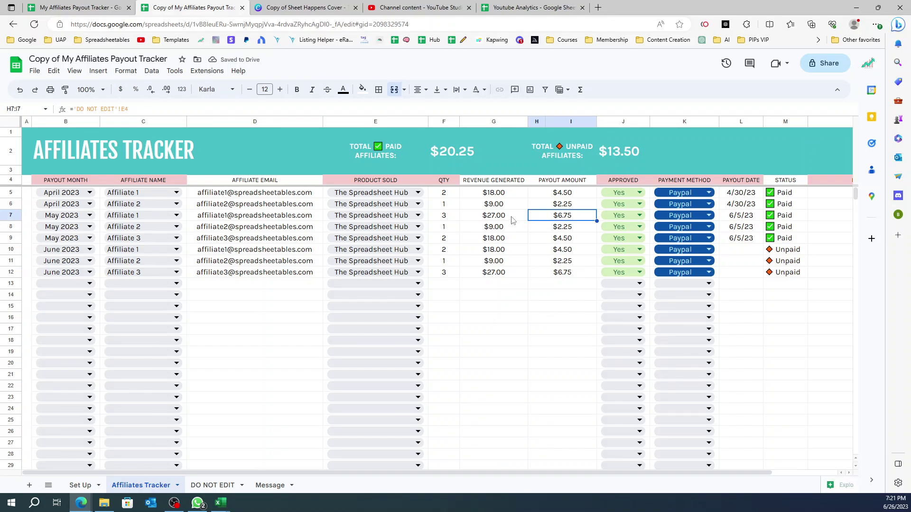
left_click(465, 219)
left_click(256, 227)
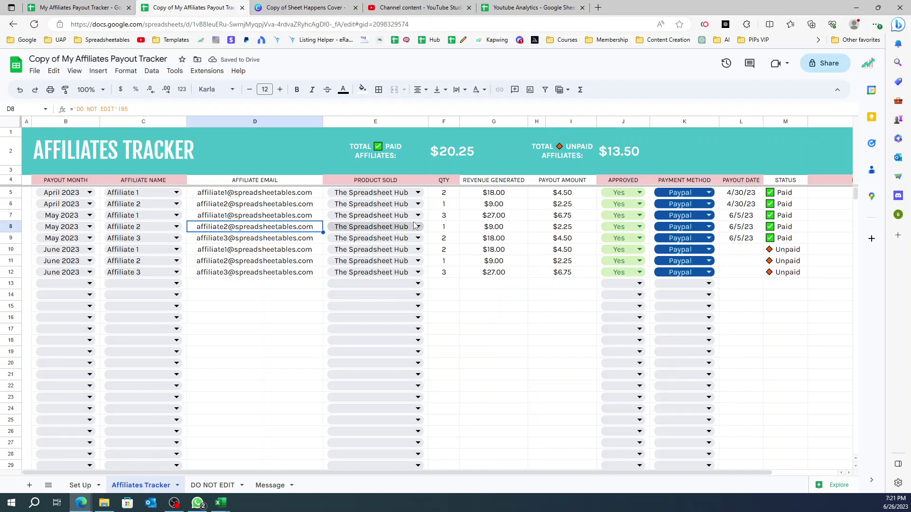
left_click(491, 229)
left_click(550, 230)
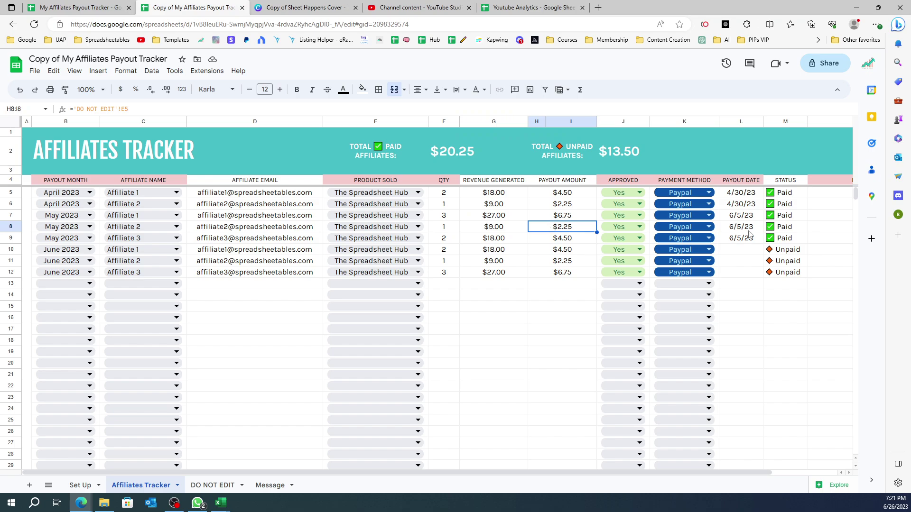
left_click(753, 195)
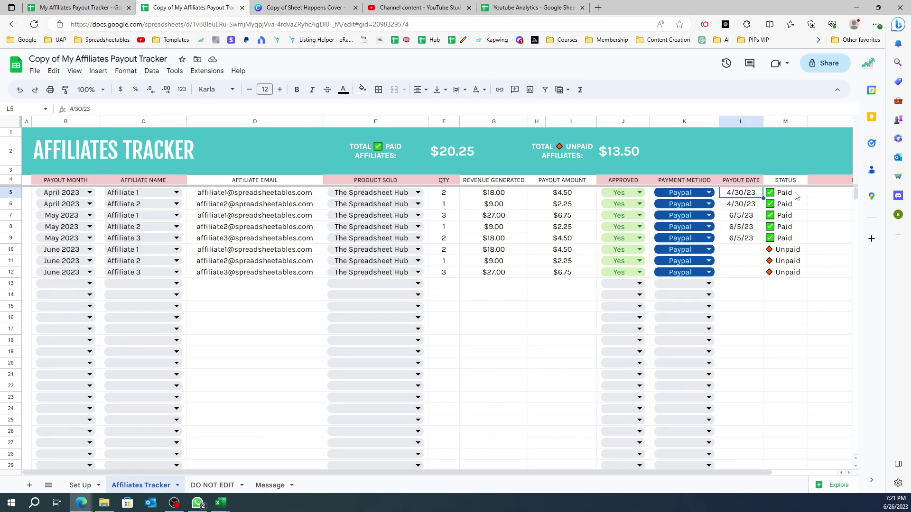
Cut the Status formulas in M5:M2212 and paste them at H2 of the DO NOT EDIT sheet
left_click(797, 196)
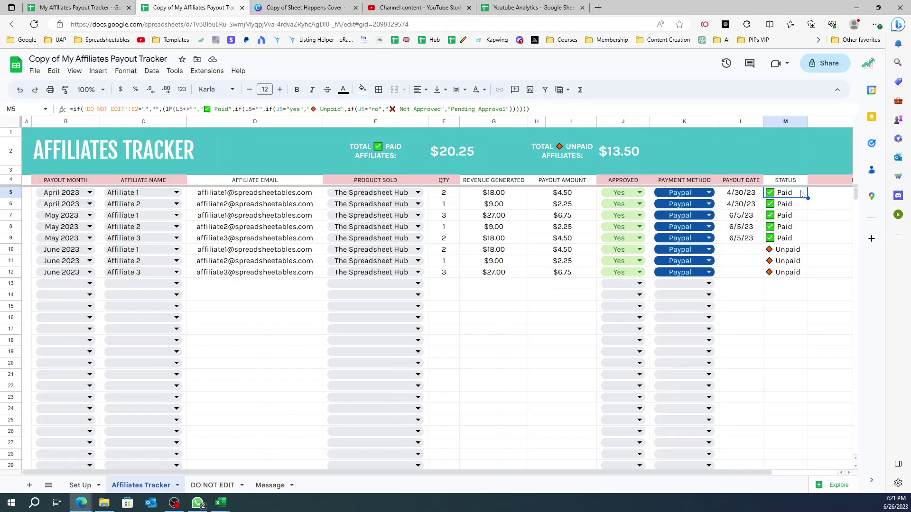
key("ctrl+shift+Down")
key("ctrl+c")
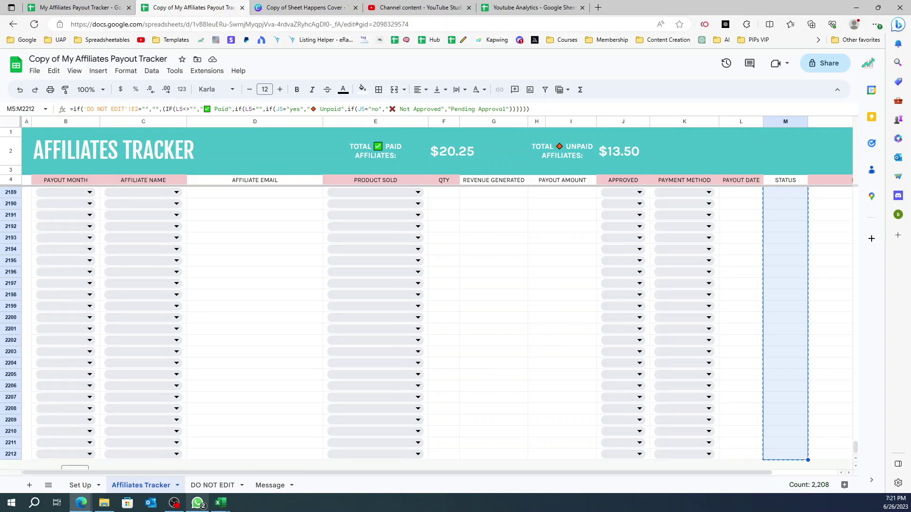
left_click(206, 485)
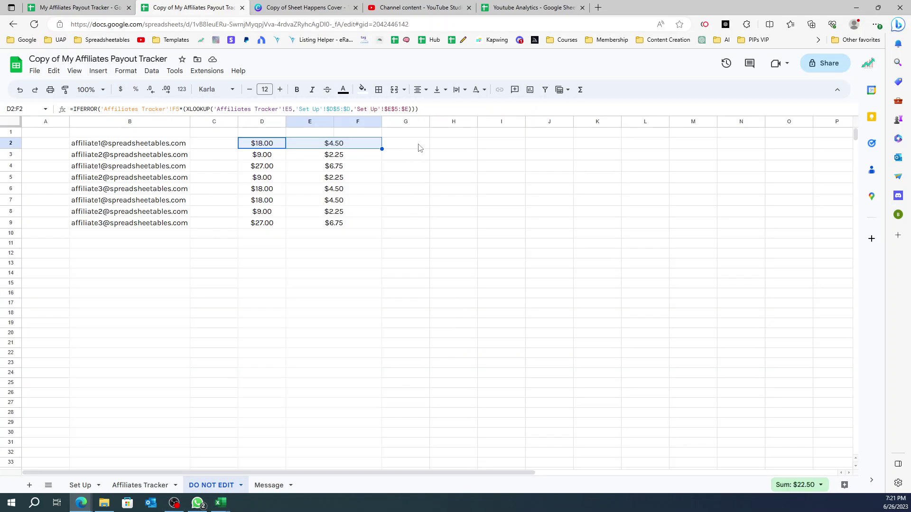
left_click(446, 144)
key("ctrl+v")
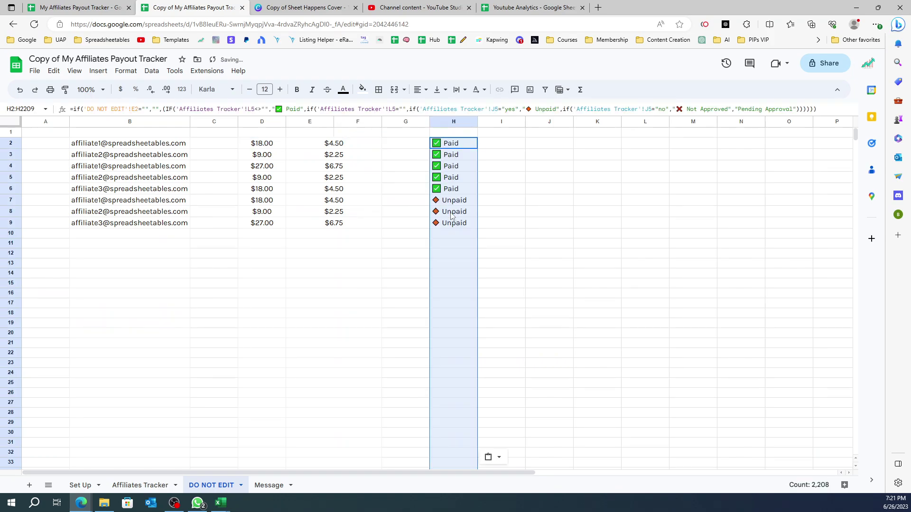
Copy the formatting of status cell H2 on the DO NOT EDIT sheet onto Status cell M5 of the Affiliates Tracker
left_click(449, 146)
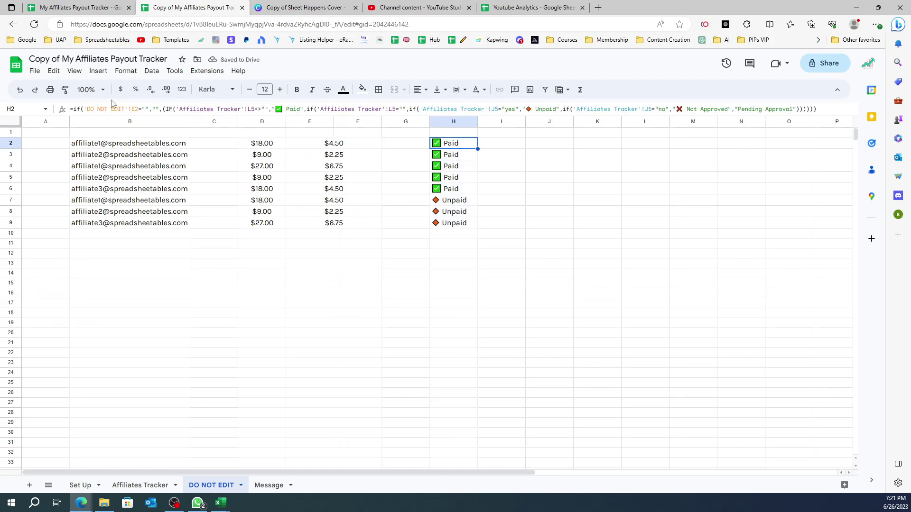
left_click(64, 90)
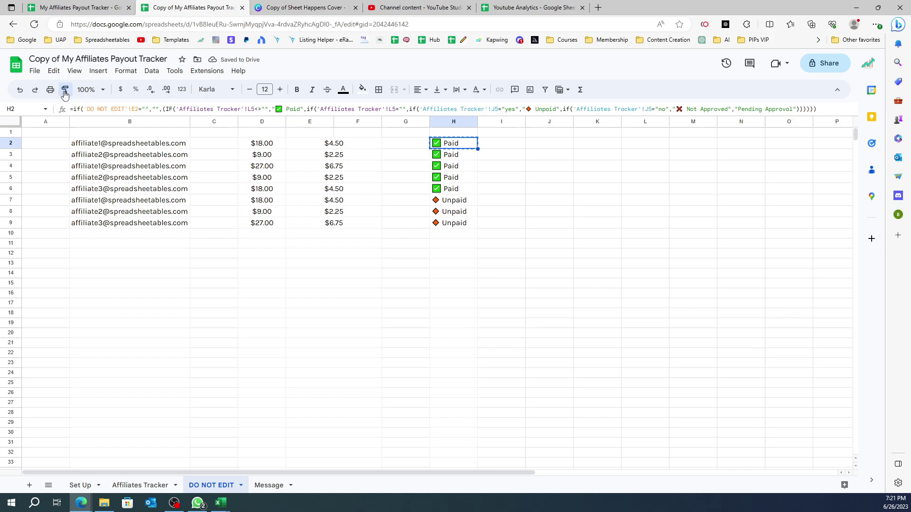
left_click(128, 484)
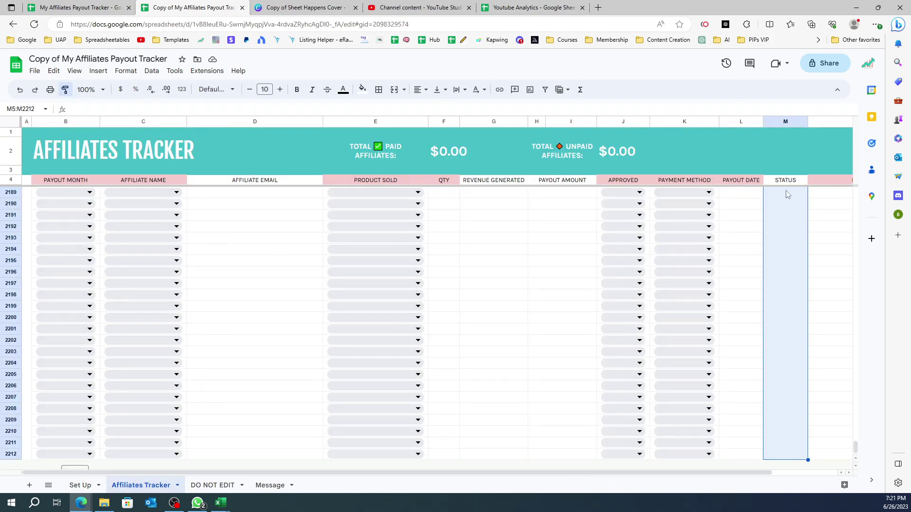
left_click_drag(854, 454, 854, 192)
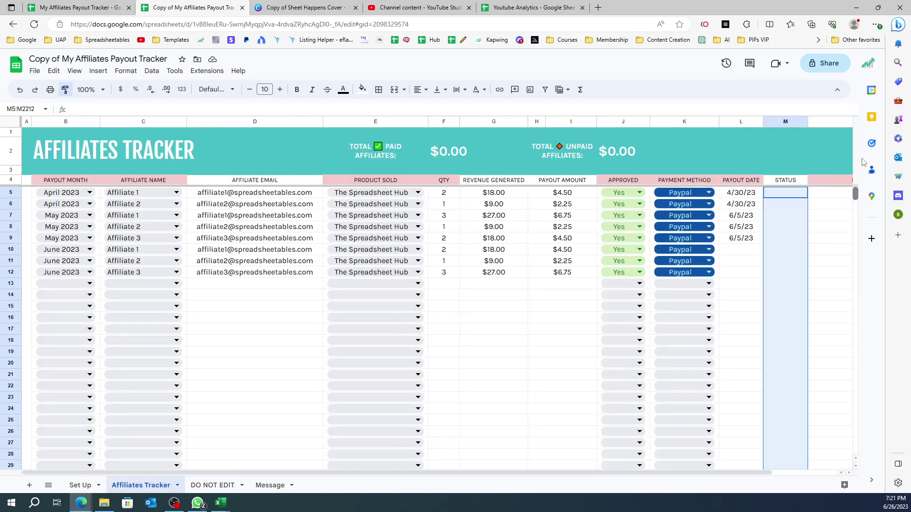
left_click(786, 197)
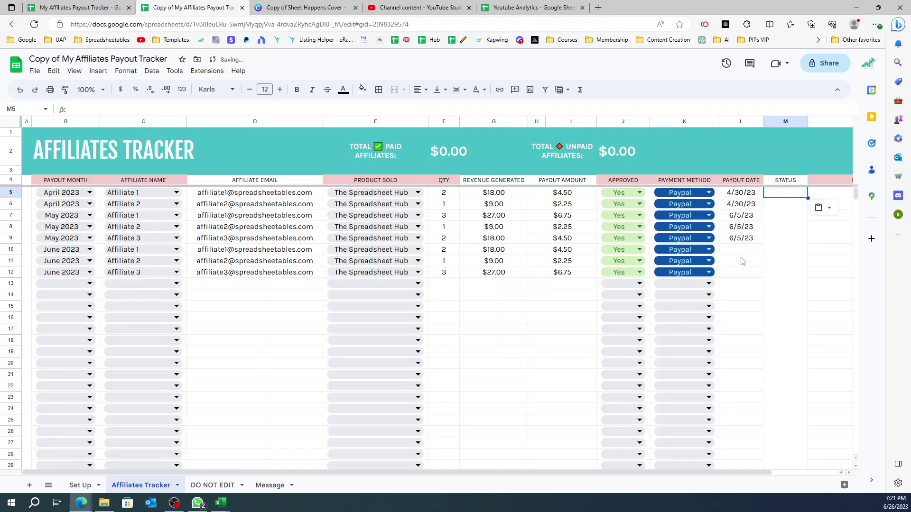
left_click(782, 216)
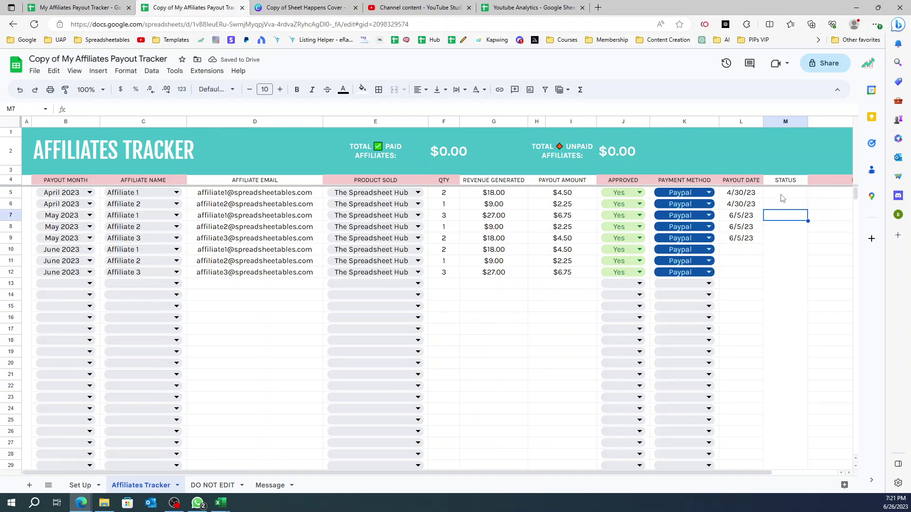
Make Status cell M5 of the Affiliates Tracker reference cell H2 of the DO NOT EDIT sheet
left_click(782, 198)
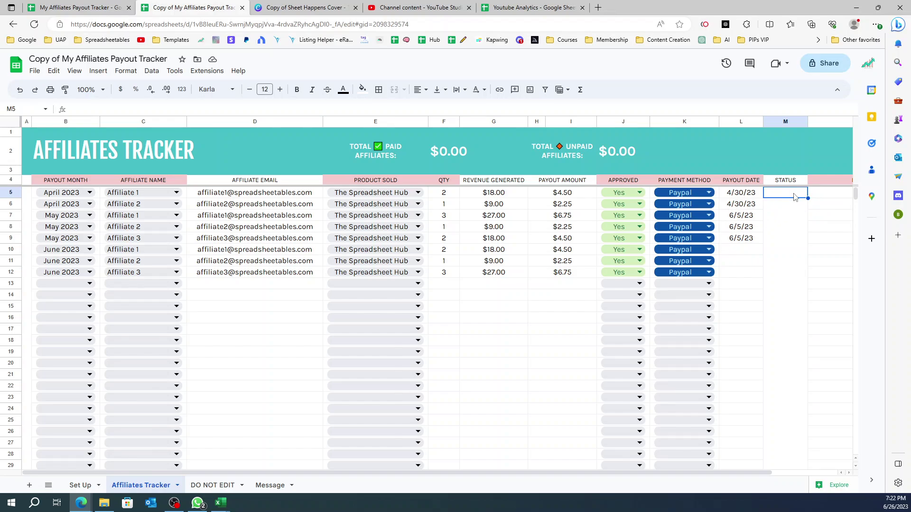
type("=")
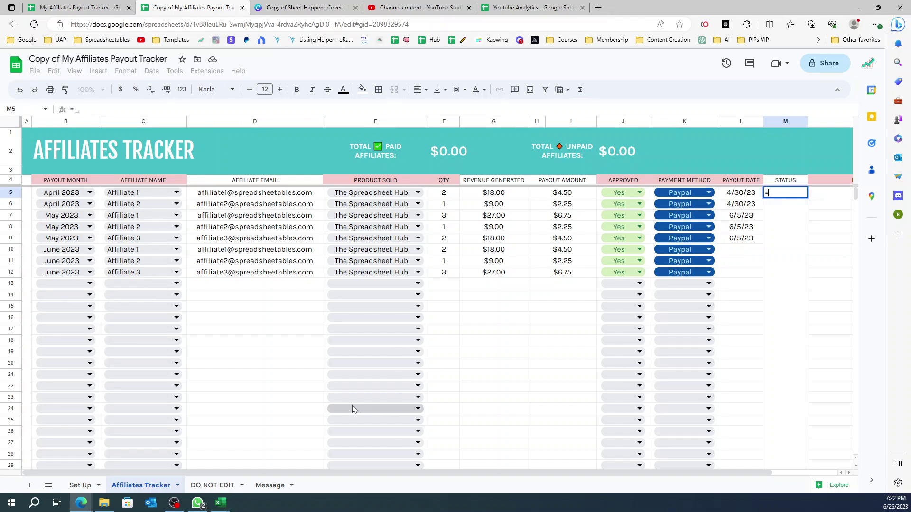
left_click(219, 484)
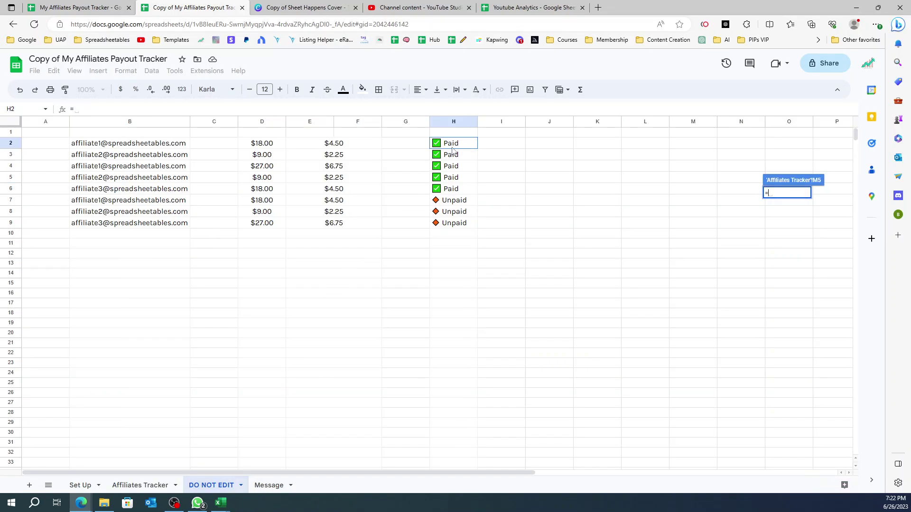
left_click(452, 147)
key("Return")
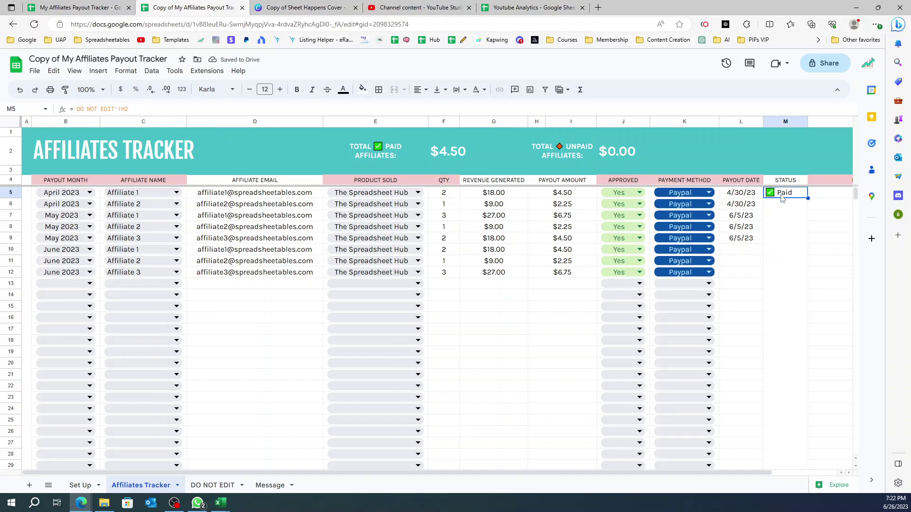
Copy the Status reference from M5 down through M6:M2212
key("ctrl+c")
left_click(774, 207)
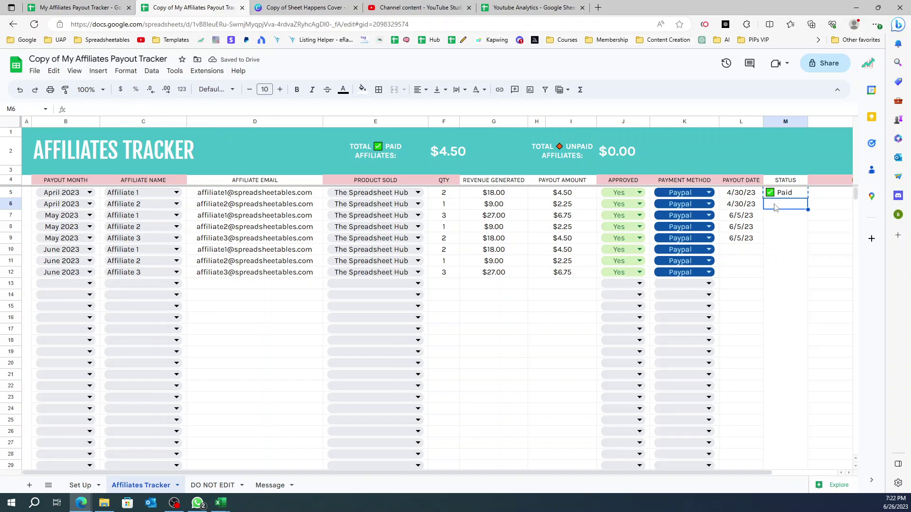
key("ctrl+shift+Down")
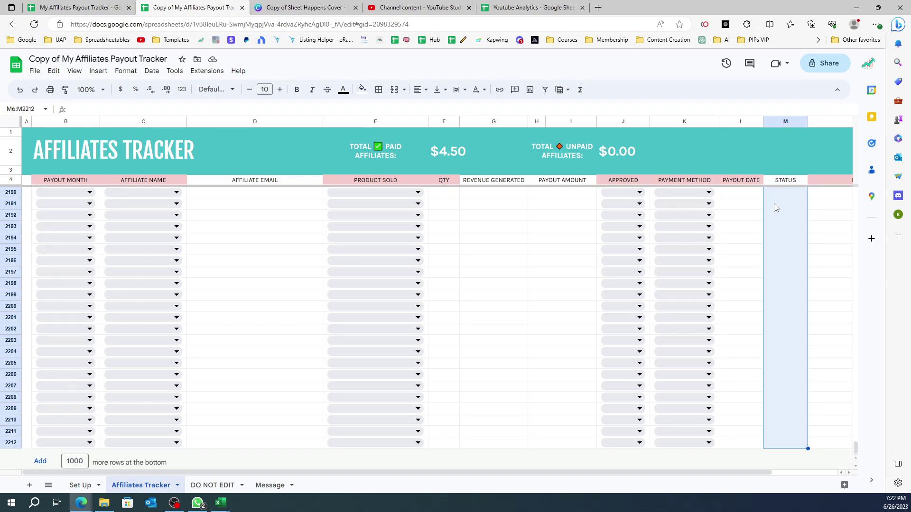
key("ctrl+v")
left_click_drag(856, 442, 861, 171)
Check the DO NOT EDIT references in filled and empty rows of the Status, Payout Amount, Revenue Generated and Affiliate Email columns
left_click(785, 238)
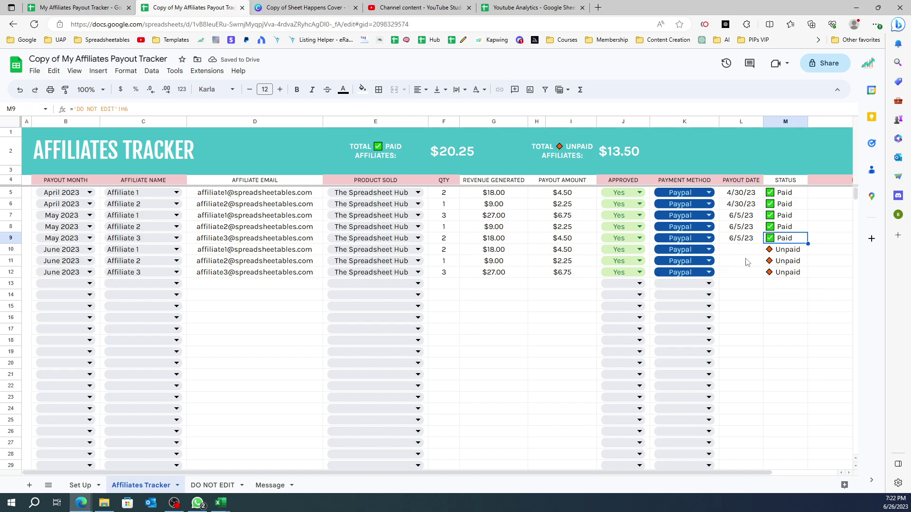
left_click(780, 368)
left_click(771, 411)
left_click(776, 251)
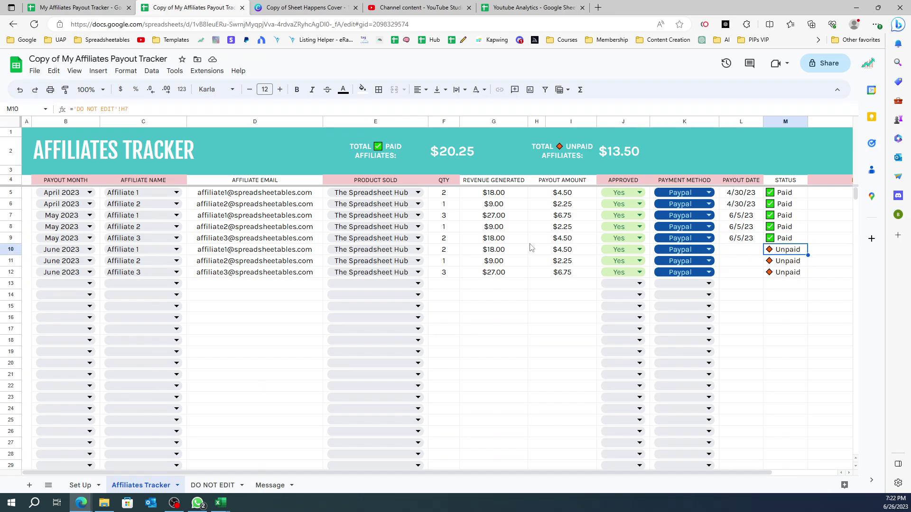
left_click(557, 241)
left_click(519, 244)
left_click(498, 340)
left_click(498, 388)
left_click(294, 244)
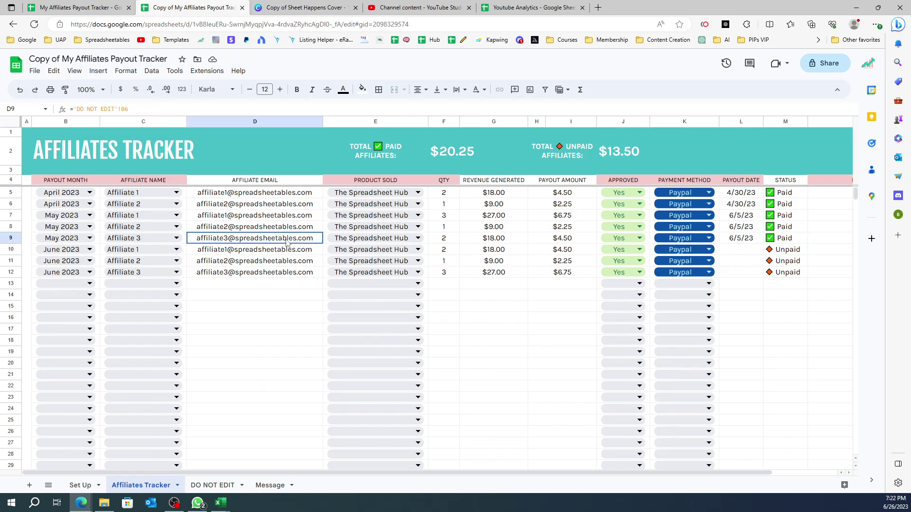
left_click(266, 296)
key("Down")
key("Down")
key("Down")
key("Down")
key("Down")
key("Down")
left_click(512, 229)
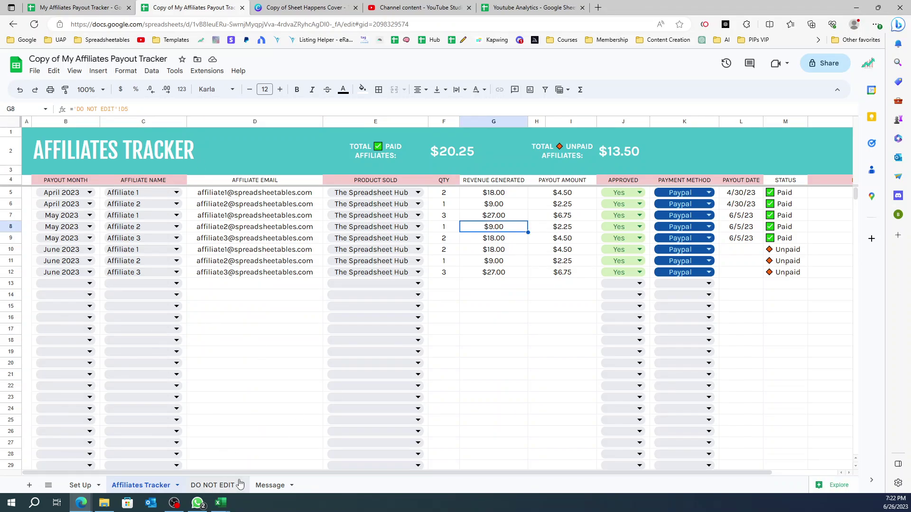
Hide the DO NOT EDIT sheet
left_click(191, 486)
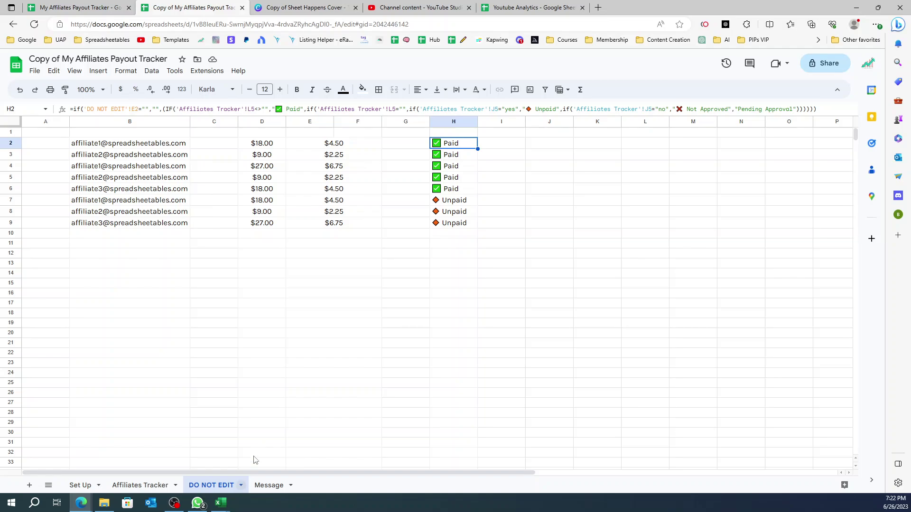
left_click(242, 485)
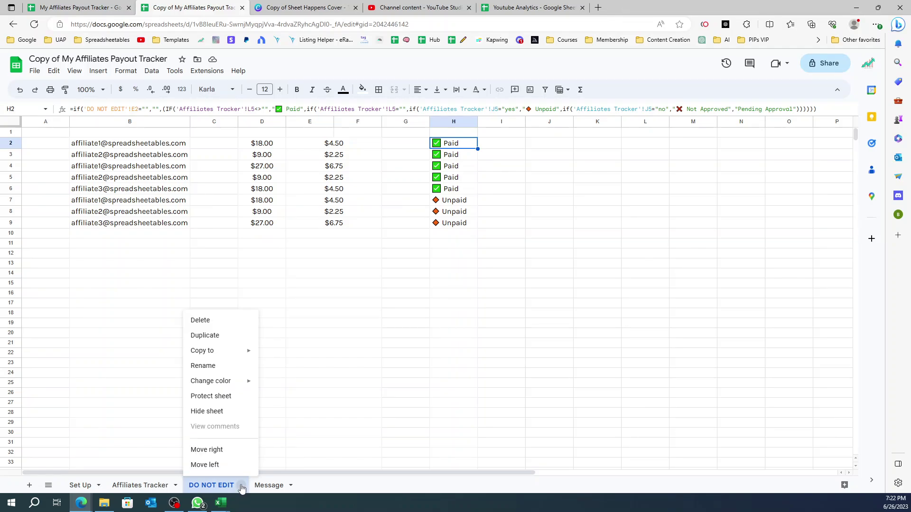
left_click(207, 412)
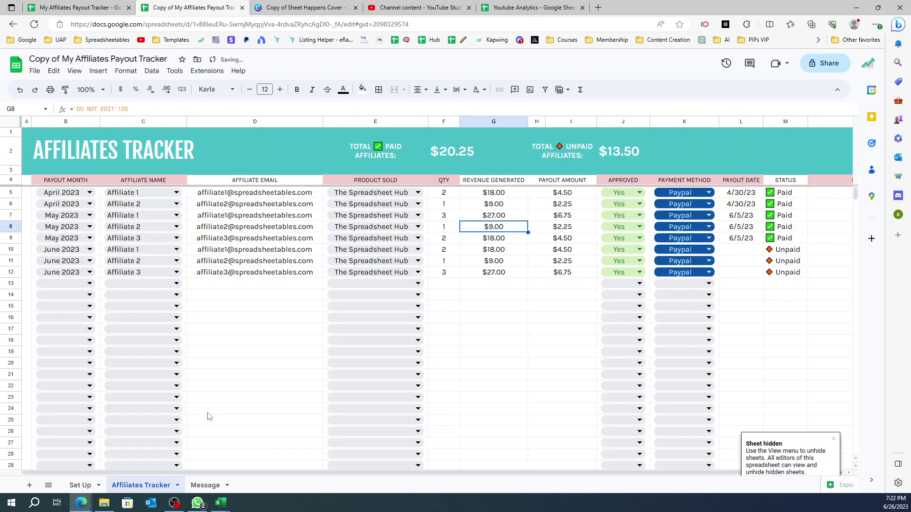
View the Message sheet and look for the hidden DO NOT EDIT sheet in the list of all sheets
left_click(204, 485)
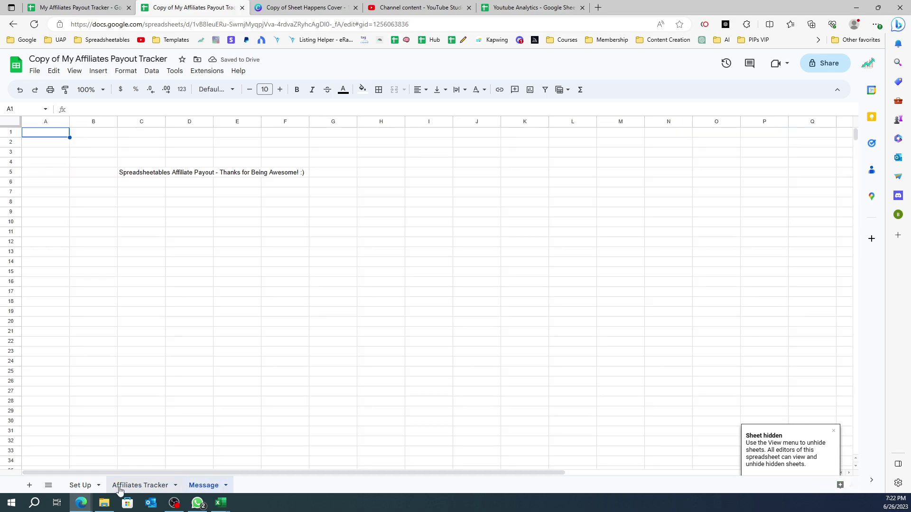
left_click(48, 485)
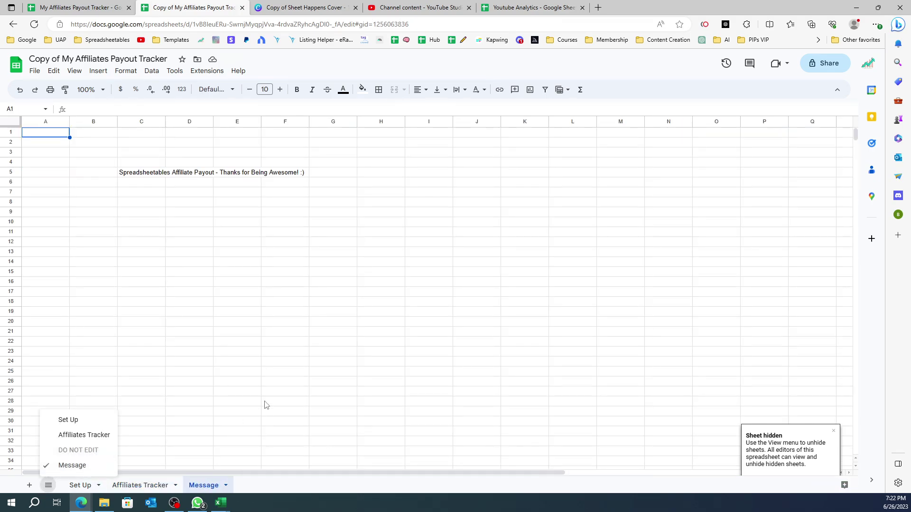
left_click(239, 392)
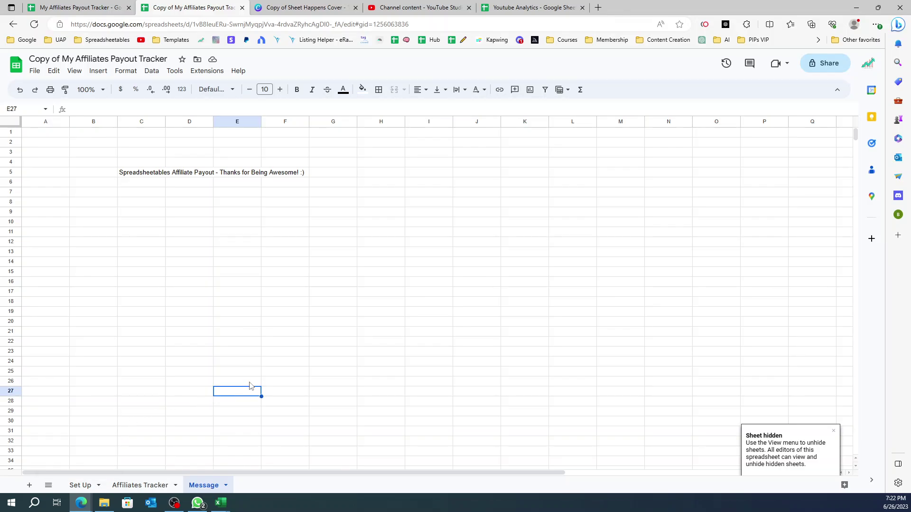
Return to the Affiliates Tracker and review its email, revenue and payout references and the hidden sheet's entry in the sheet list
left_click(148, 487)
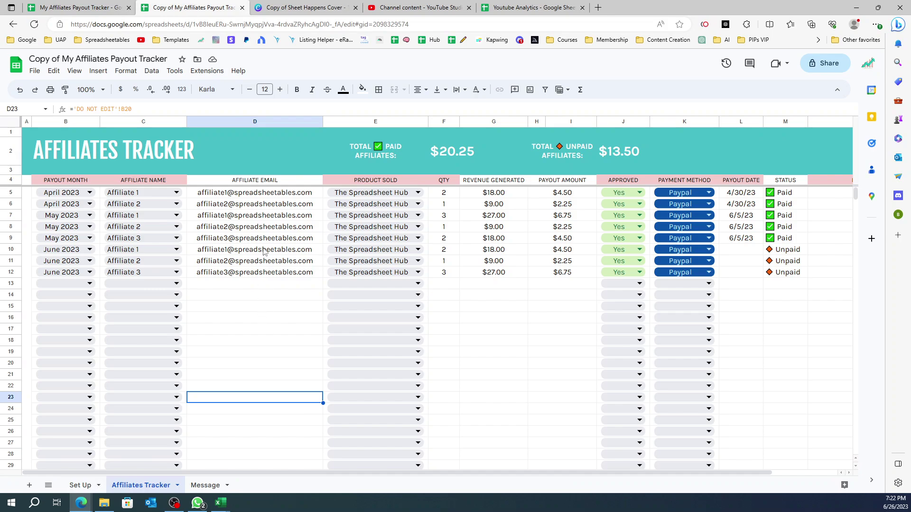
left_click(272, 230)
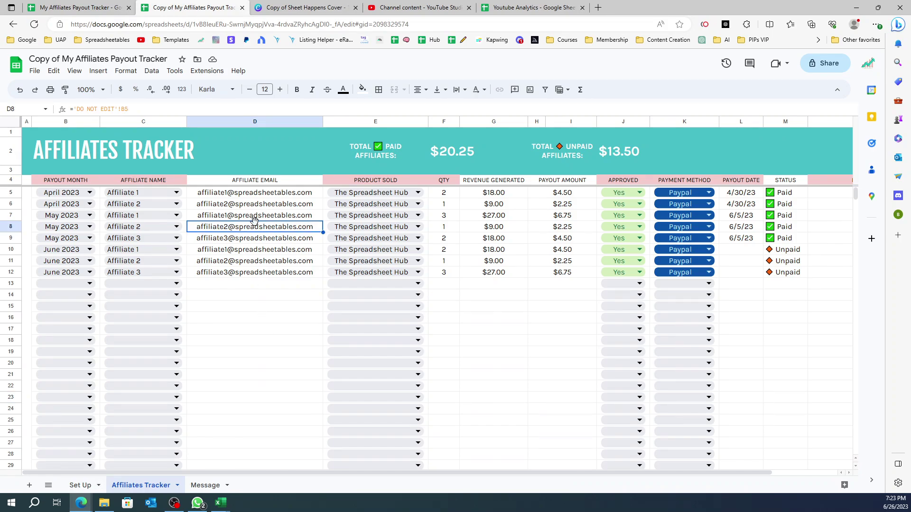
left_click(524, 246)
left_click(557, 228)
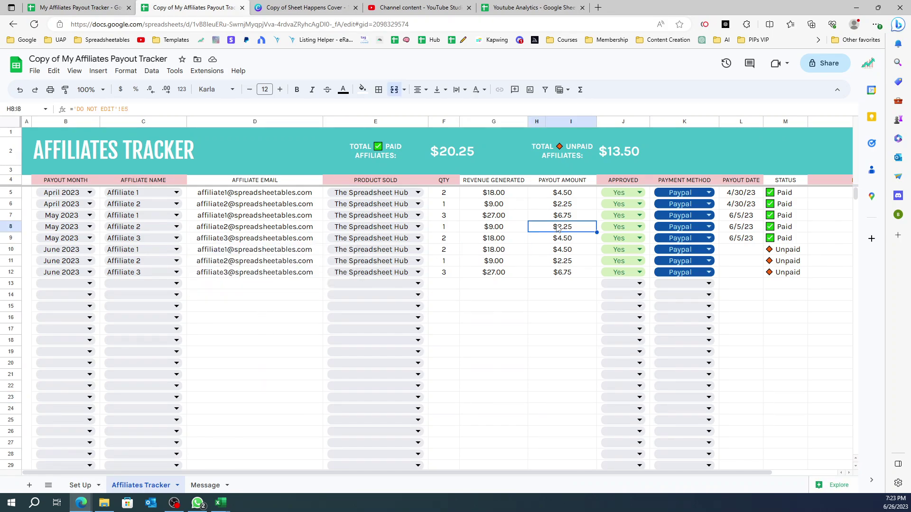
left_click(47, 486)
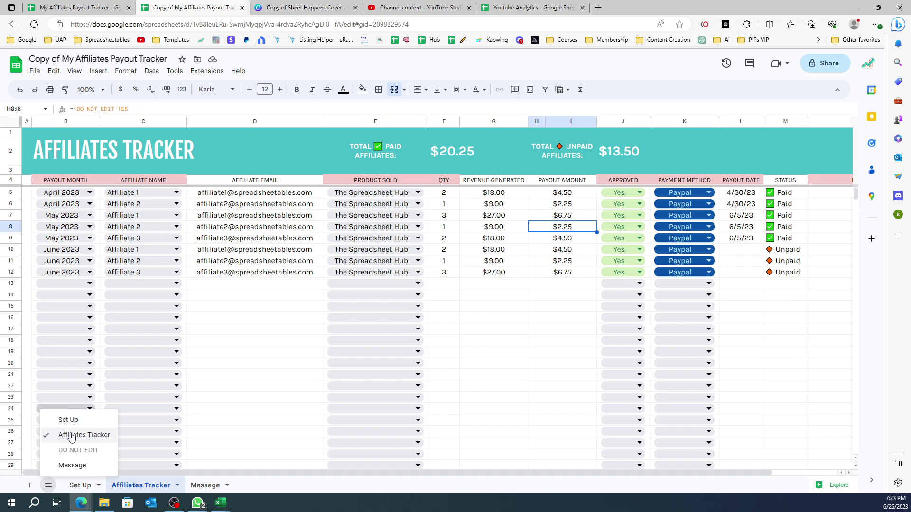
left_click(311, 299)
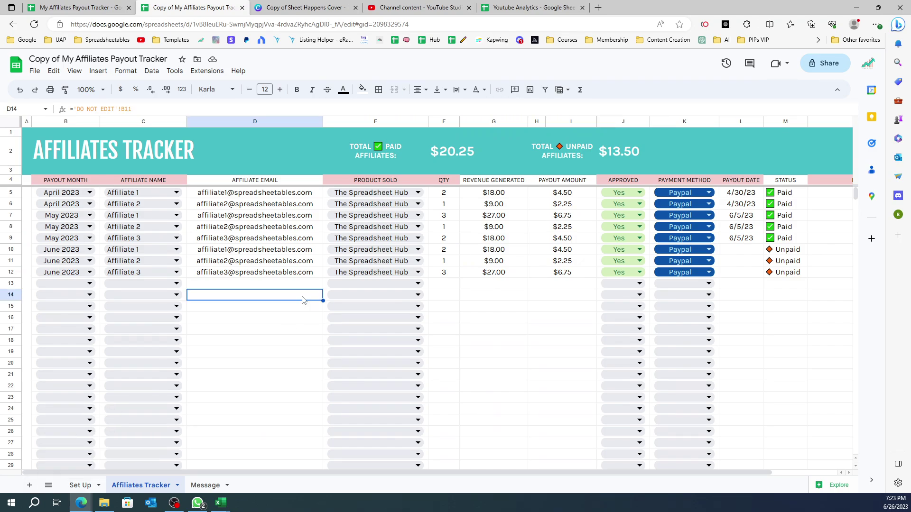